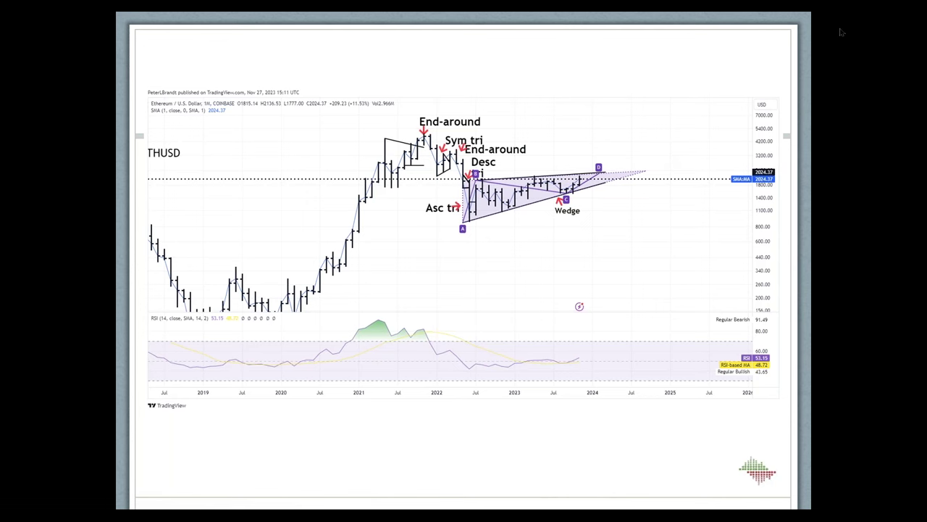
Step: End the slide show and switch to the daily Bitcoin chart in Trade Navigator, leaving room beyond the latest bars
key(Escape)
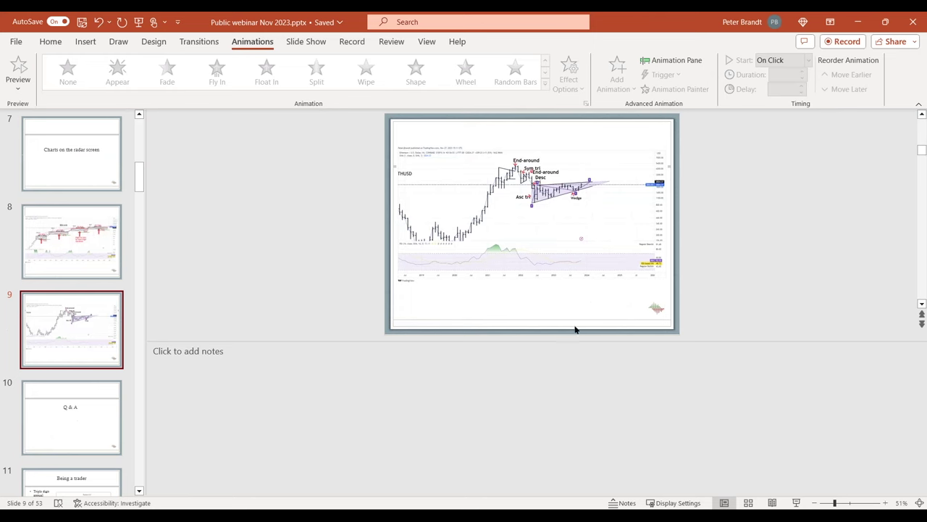
click(868, 31)
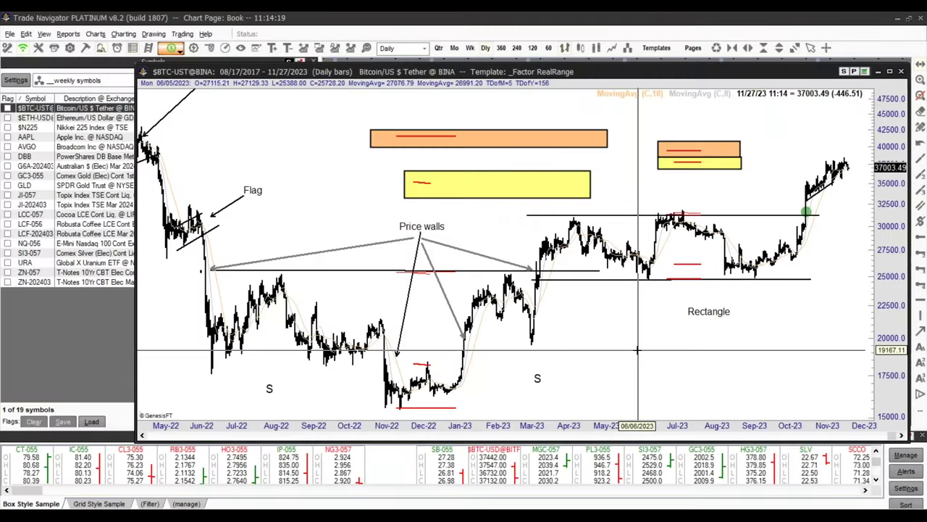
drag(668, 341, 570, 332)
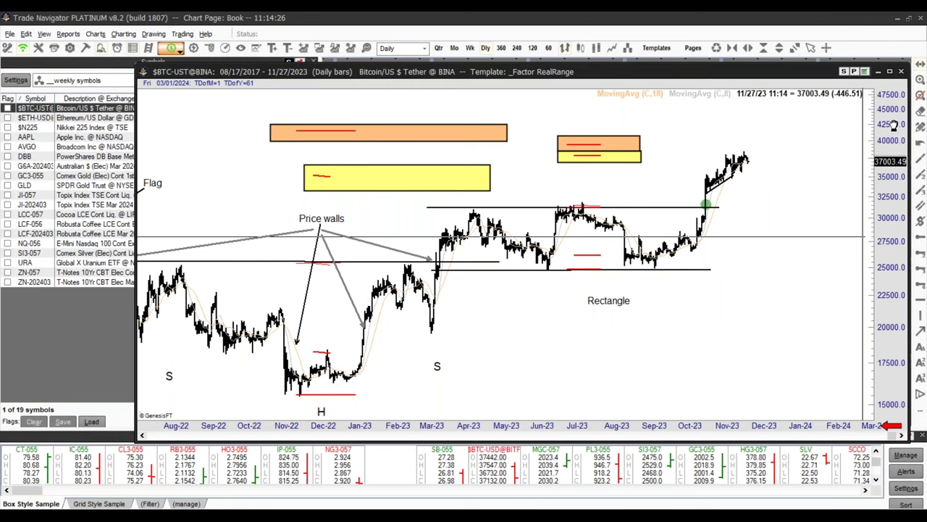
drag(895, 136, 894, 123)
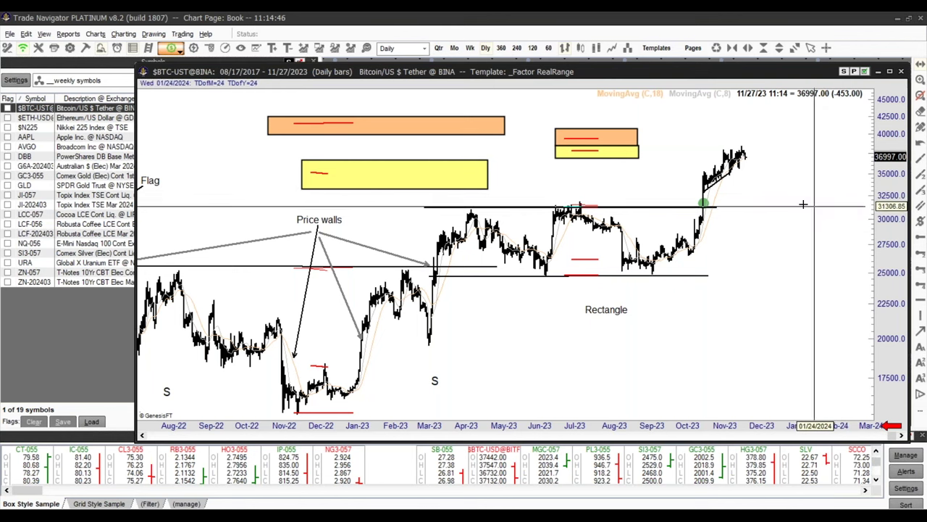
Step: Draw a price-labelled horizontal line at the November high of 37972.24 on the daily Bitcoin chart
click(486, 51)
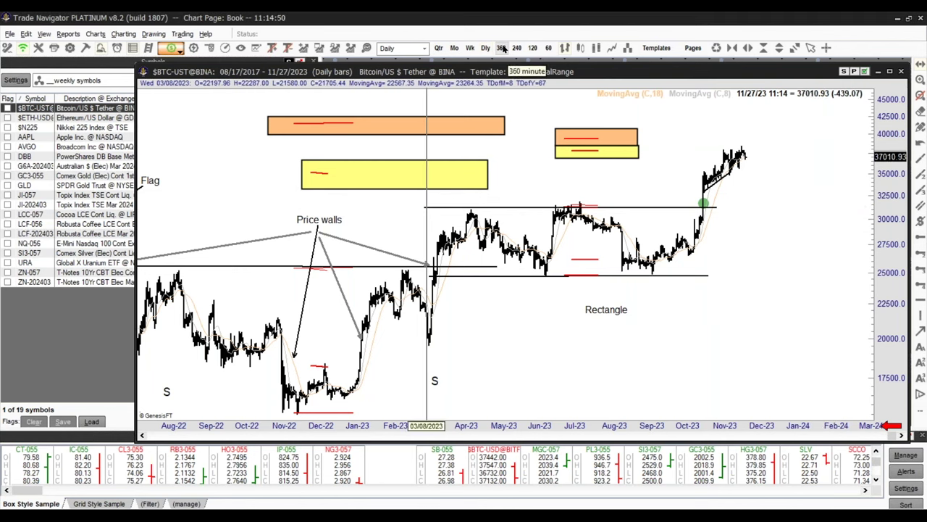
click(750, 49)
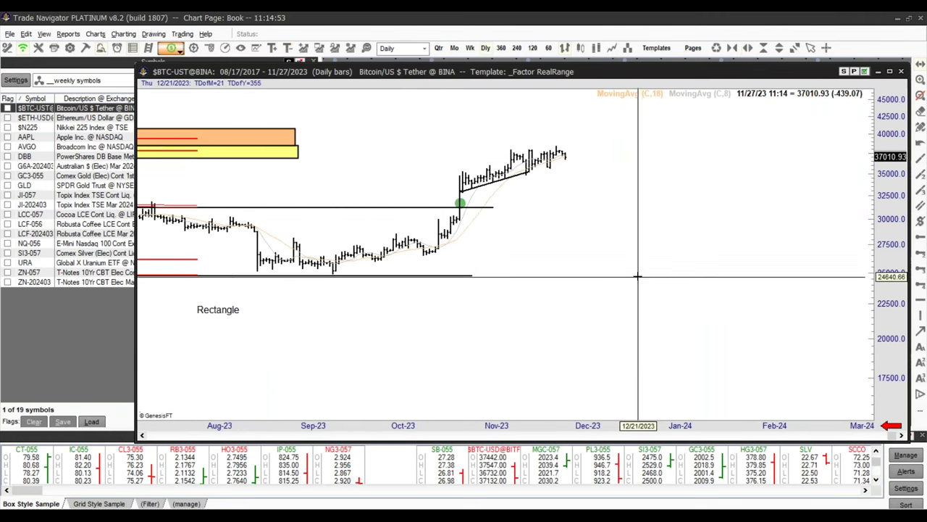
click(920, 252)
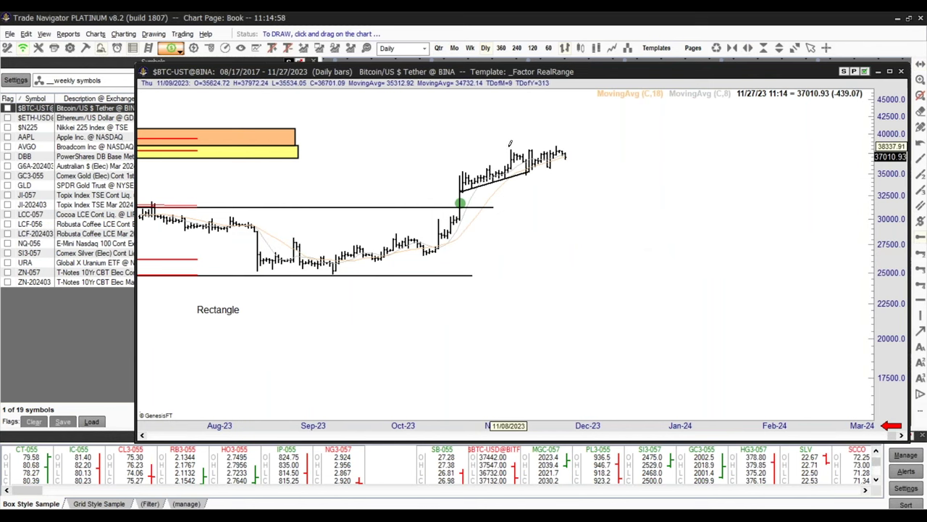
drag(511, 150, 579, 150)
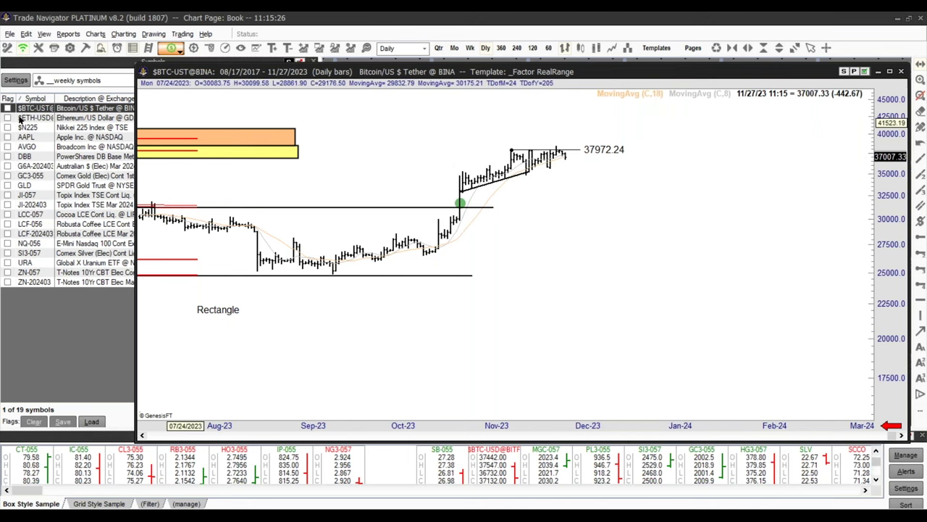
Step: View the Ethereum daily chart, followed by the Nikkei 225 daily chart with extra room above the prices
click(26, 118)
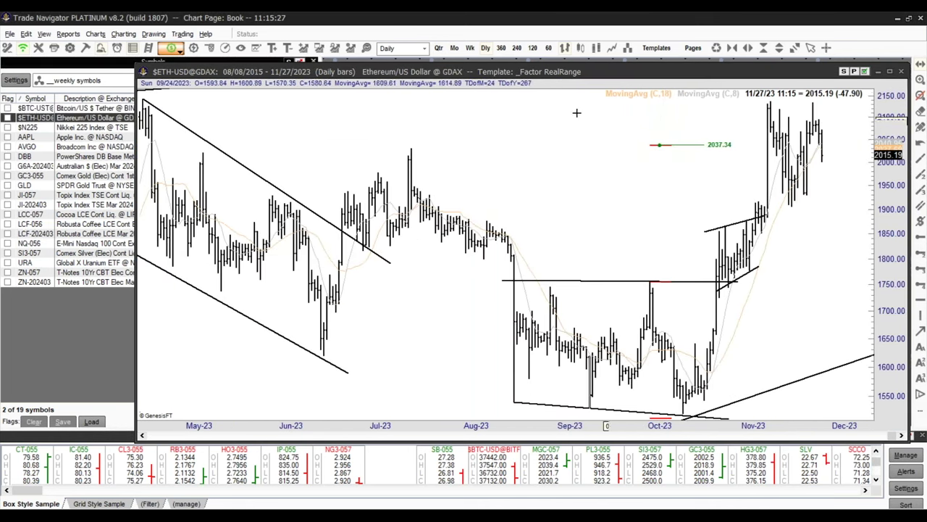
click(38, 129)
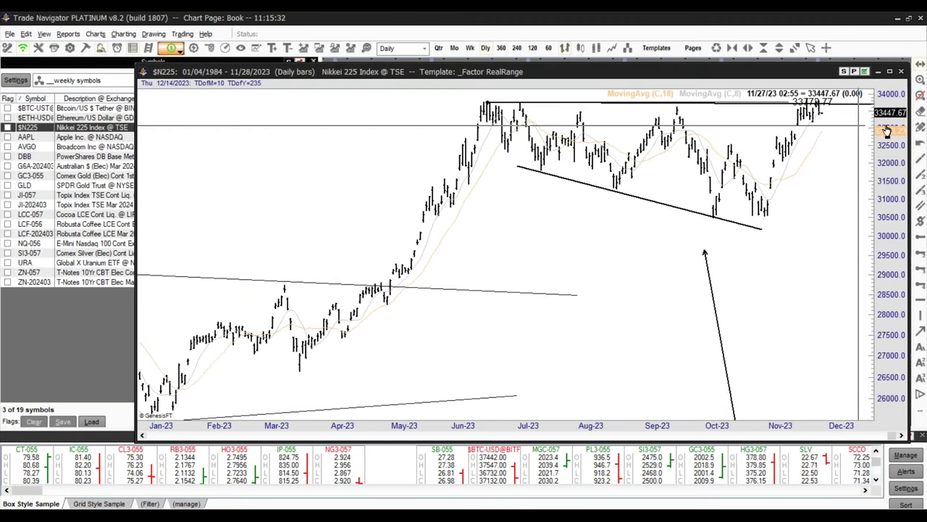
drag(891, 194, 891, 261)
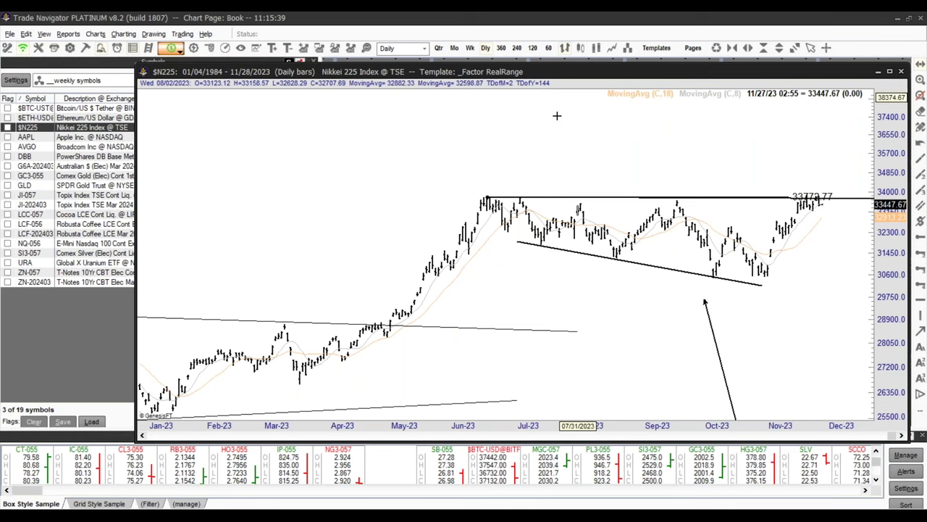
Step: Show the Nikkei 225 in weekly bars from late 2016, with both right-angled broadening triangles in view
click(471, 49)
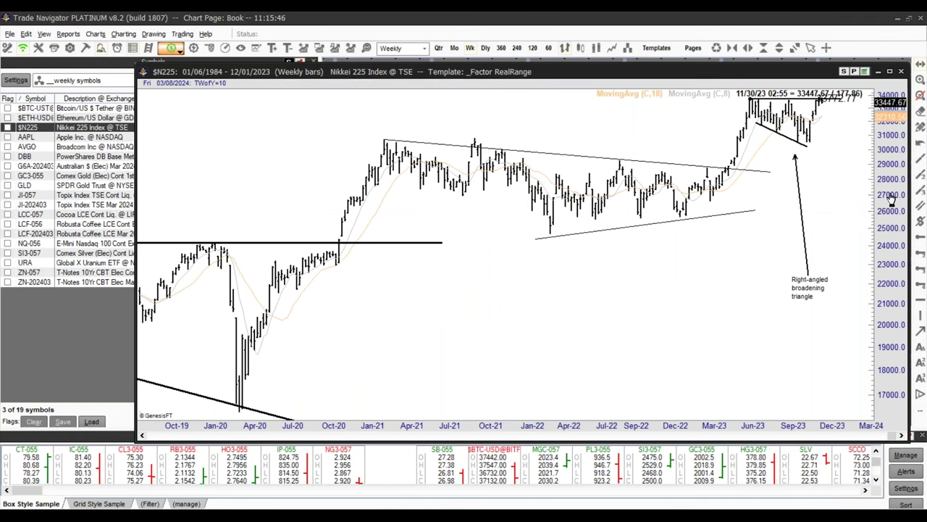
drag(892, 186, 895, 223)
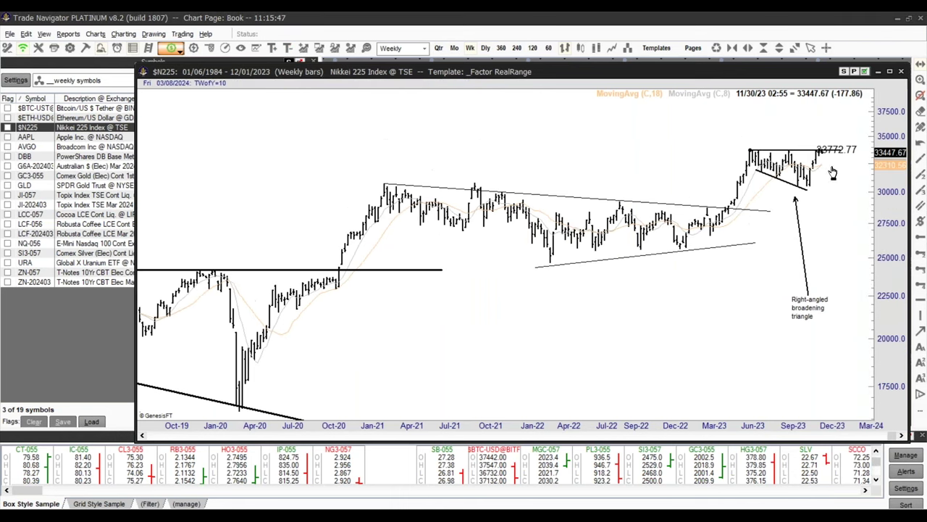
click(732, 49)
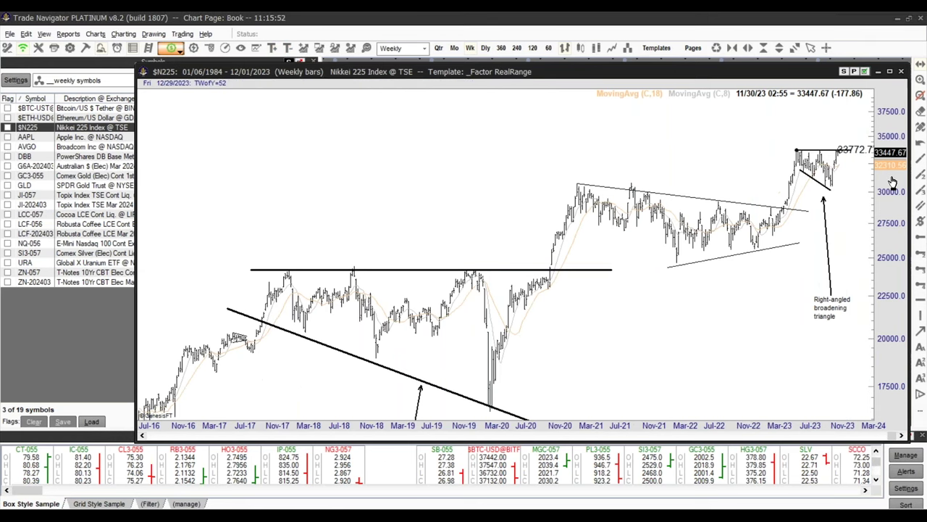
drag(797, 217, 551, 116)
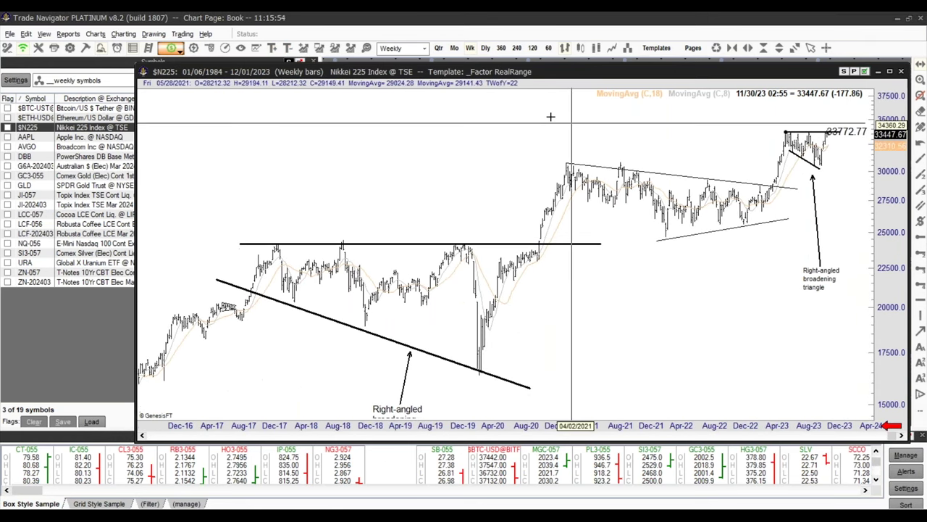
Step: Show the Nikkei 225 in monthly bars with its full history back to the 38957.00 high
click(455, 48)
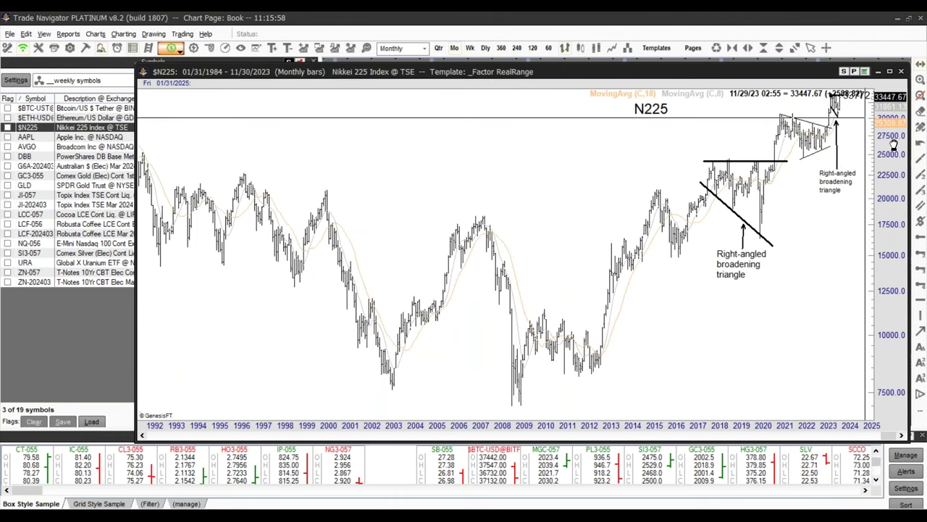
drag(887, 179, 889, 255)
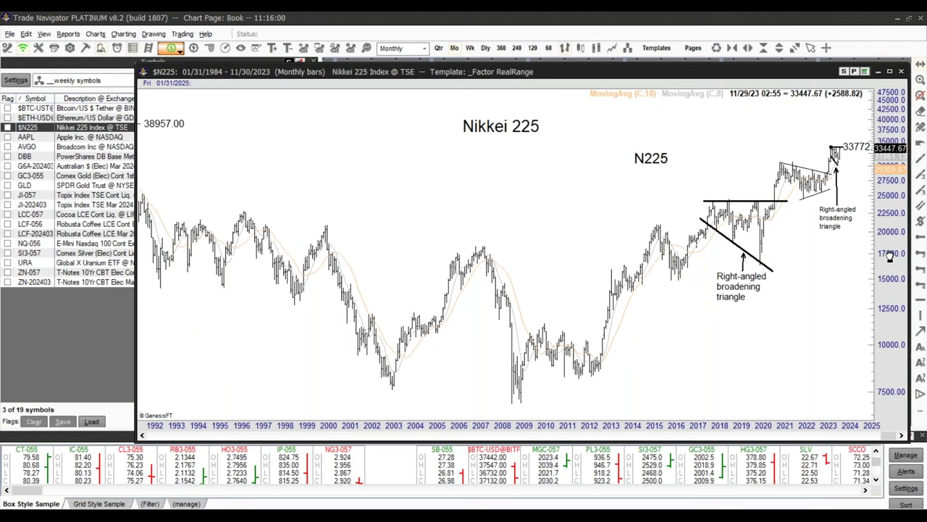
click(779, 48)
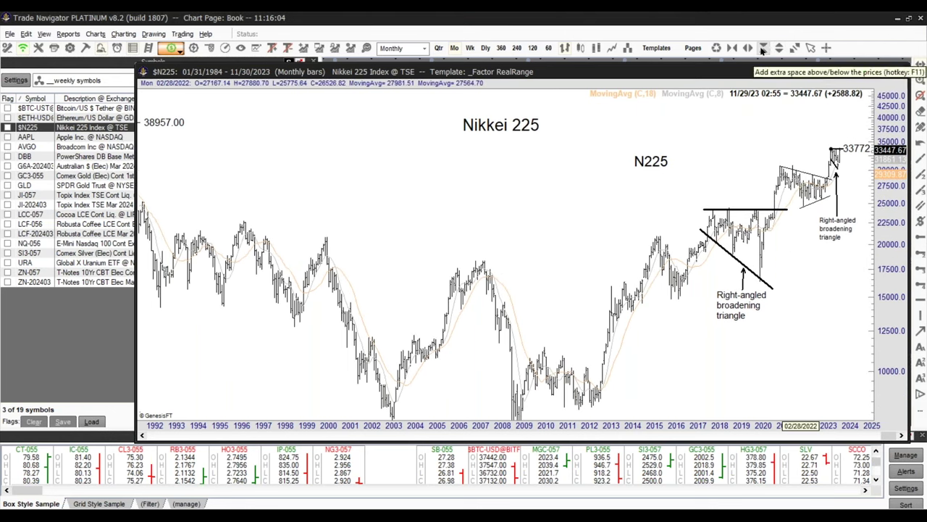
click(749, 48)
click(749, 49)
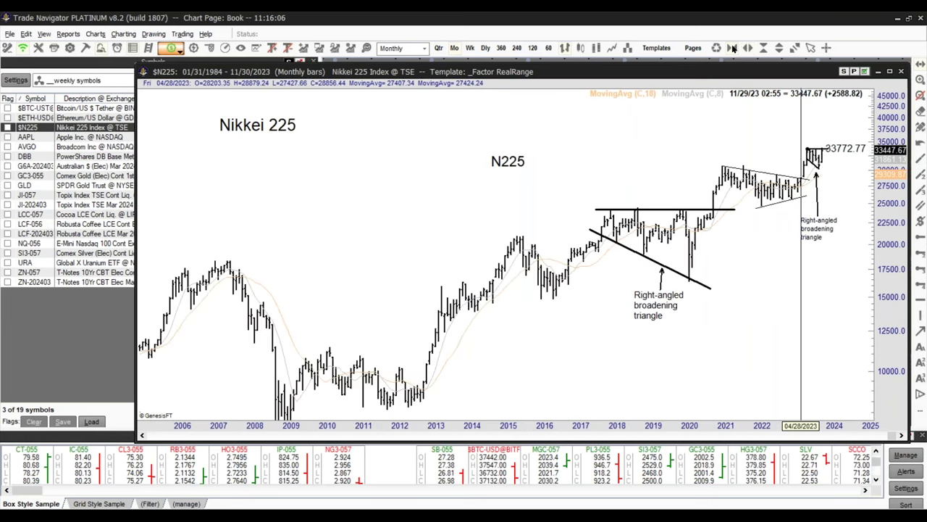
click(733, 47)
click(733, 47)
click(733, 47)
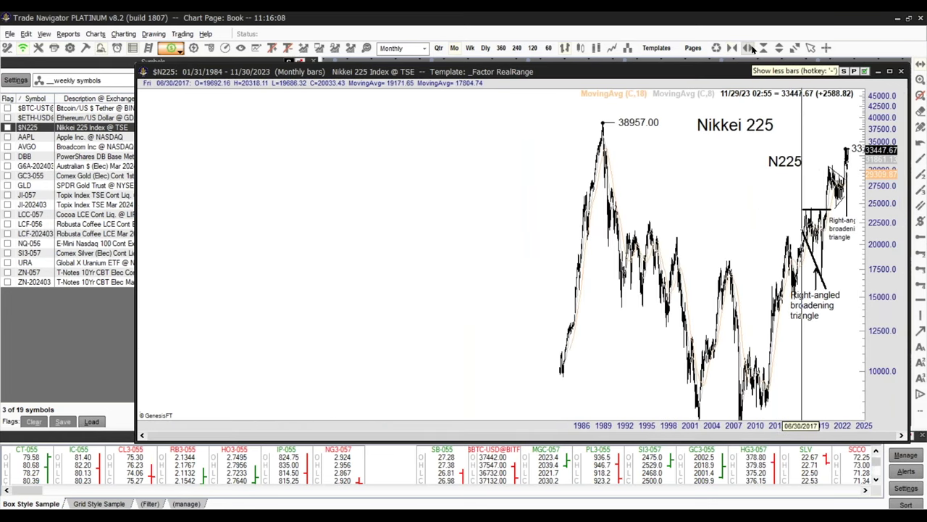
click(750, 48)
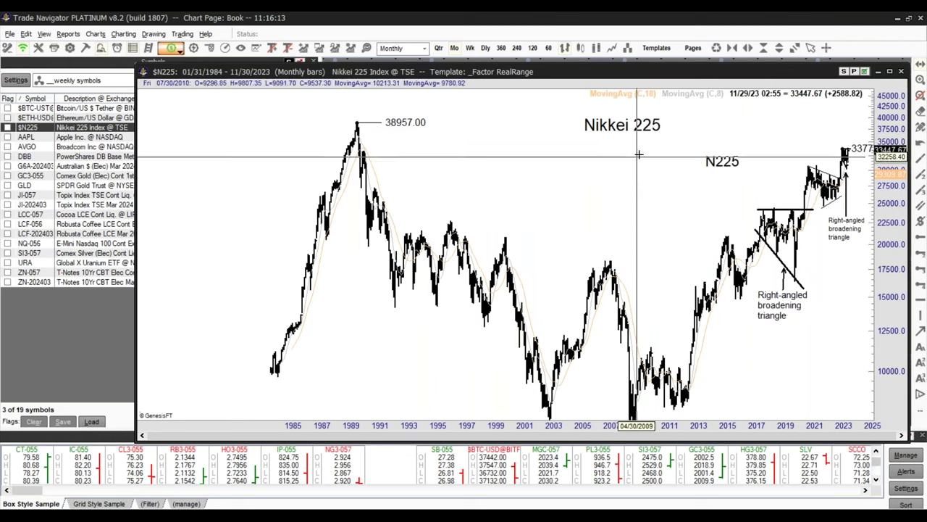
Step: Narrow the monthly Nikkei 225 chart to the years from about 2011 to examine the two broadening triangles
click(750, 49)
click(750, 49)
click(750, 49)
click(750, 49)
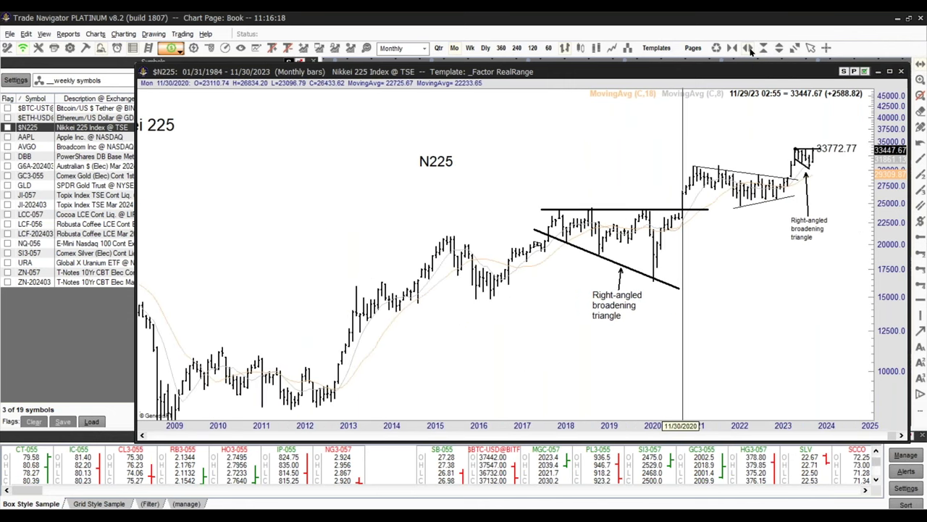
click(749, 49)
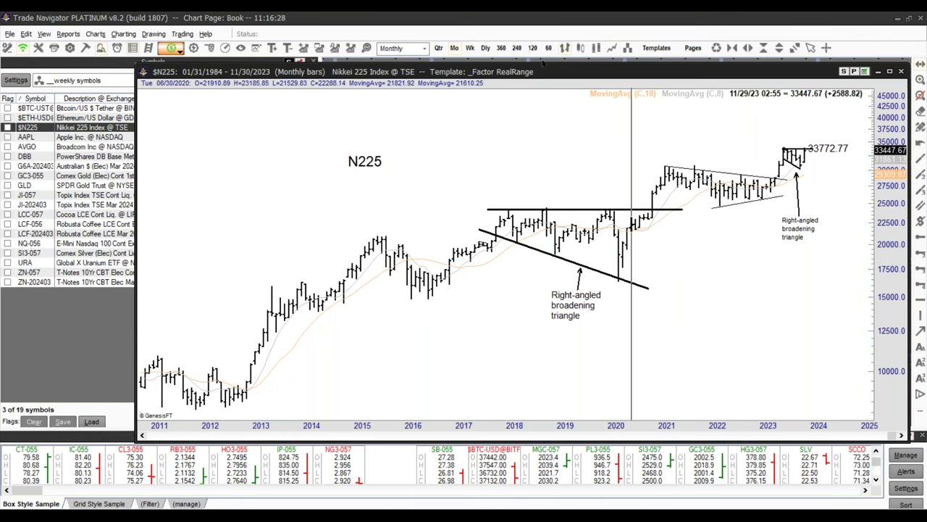
Step: Return the Nikkei 225 to daily bars and compress the price scale to leave room above the triangle
click(486, 49)
click(485, 48)
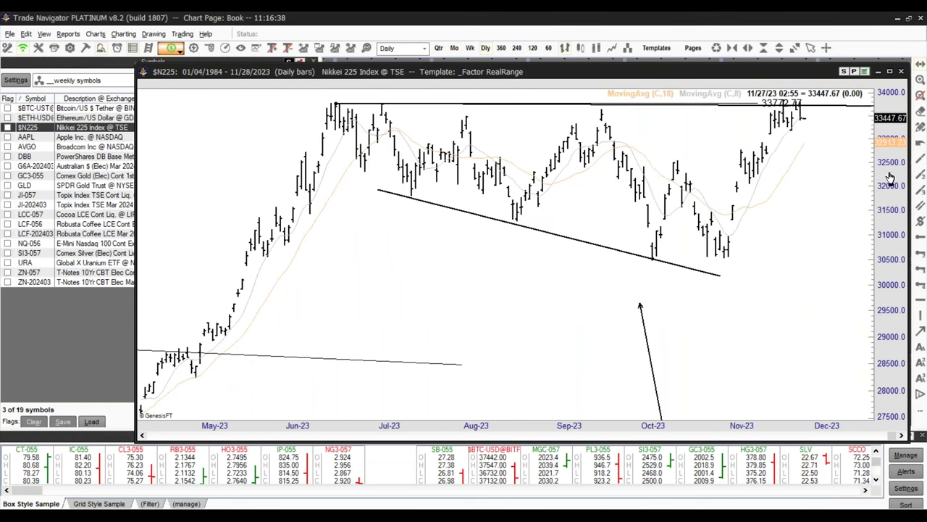
drag(899, 165, 897, 206)
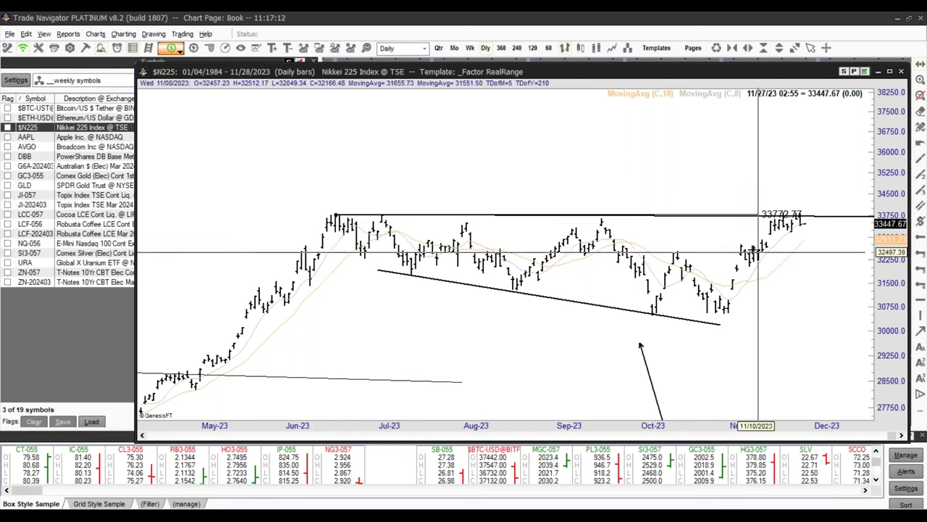
drag(893, 129, 890, 153)
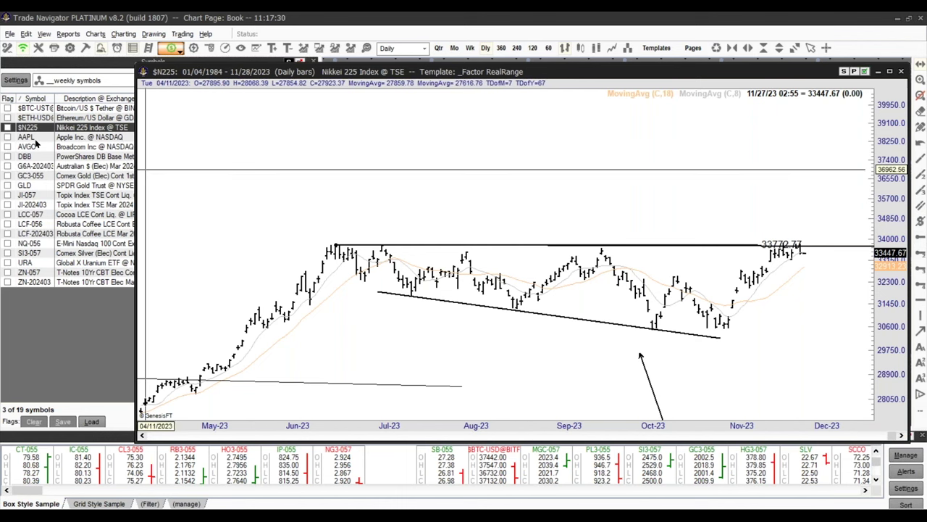
Step: On the AAPL daily chart, extend the wedge's upper trendline back to the July high and turn off the semi-log price scale
click(32, 138)
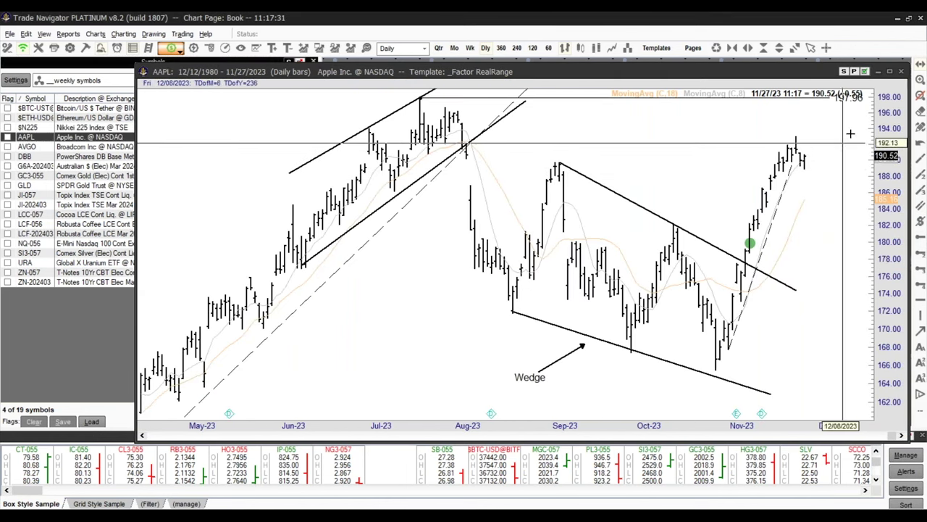
drag(889, 125, 884, 333)
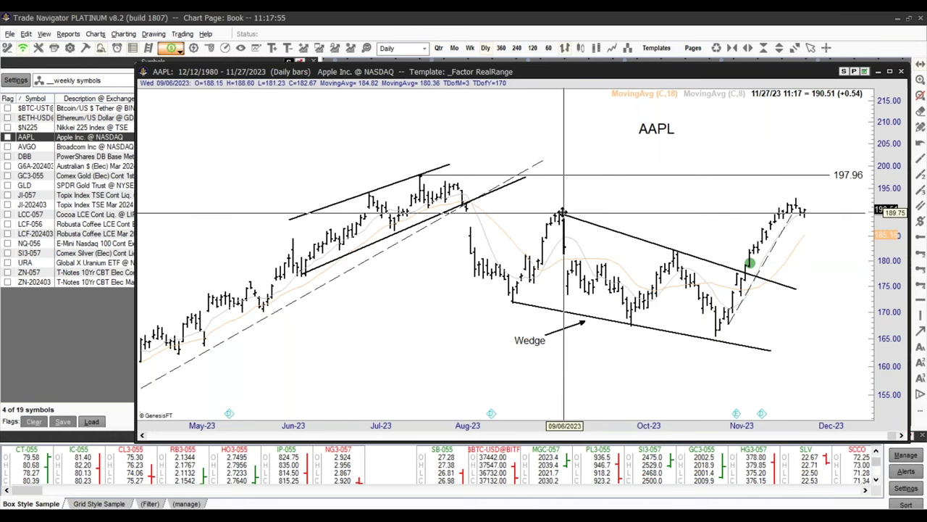
drag(556, 215, 413, 171)
right_click(589, 141)
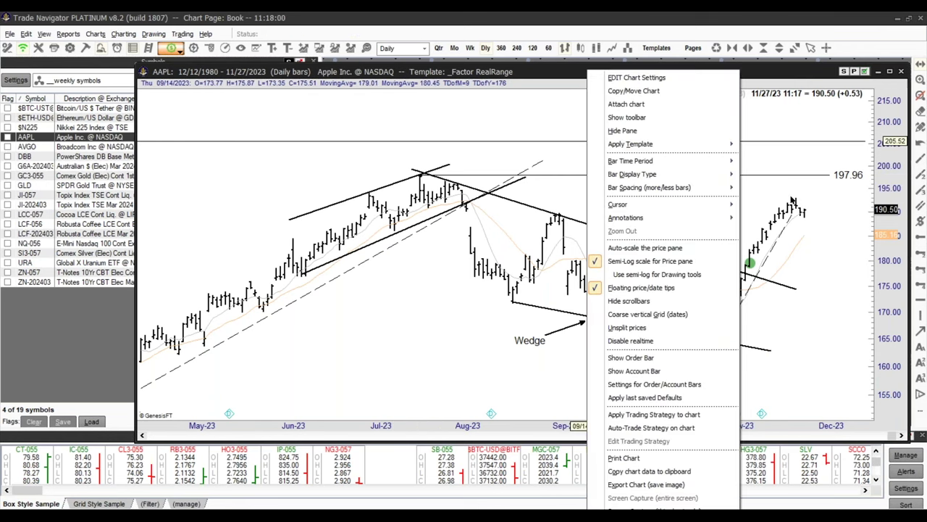
click(704, 263)
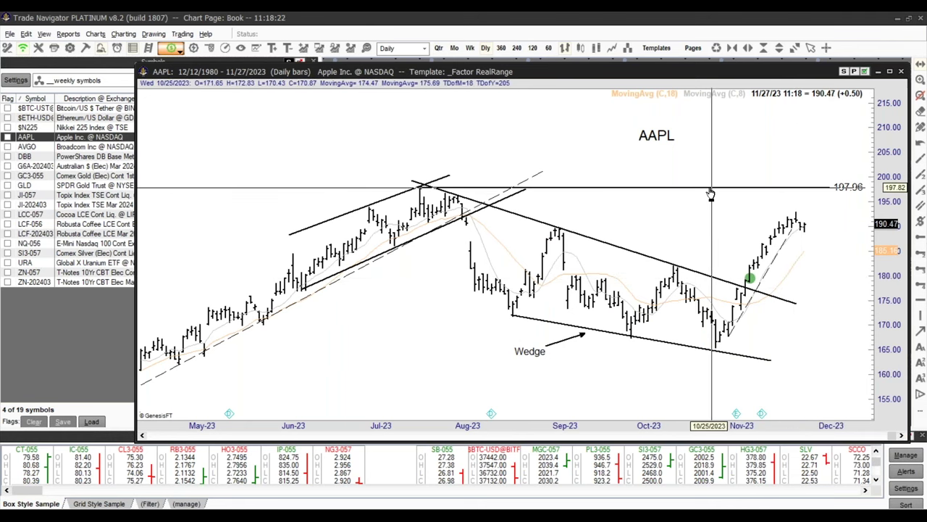
Step: On the AVGO daily chart, project the yellow rectangle's height above its upper boundary to a target of about 1050
click(40, 147)
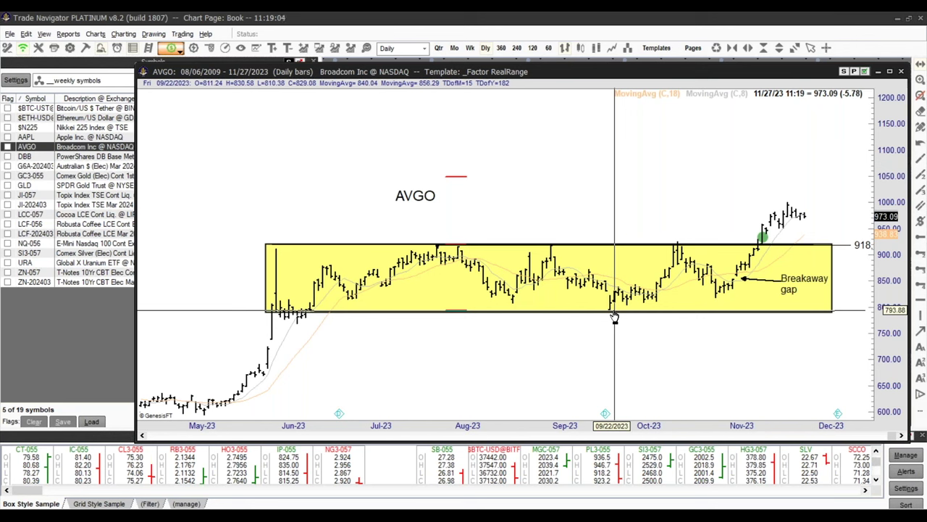
drag(615, 316, 614, 316)
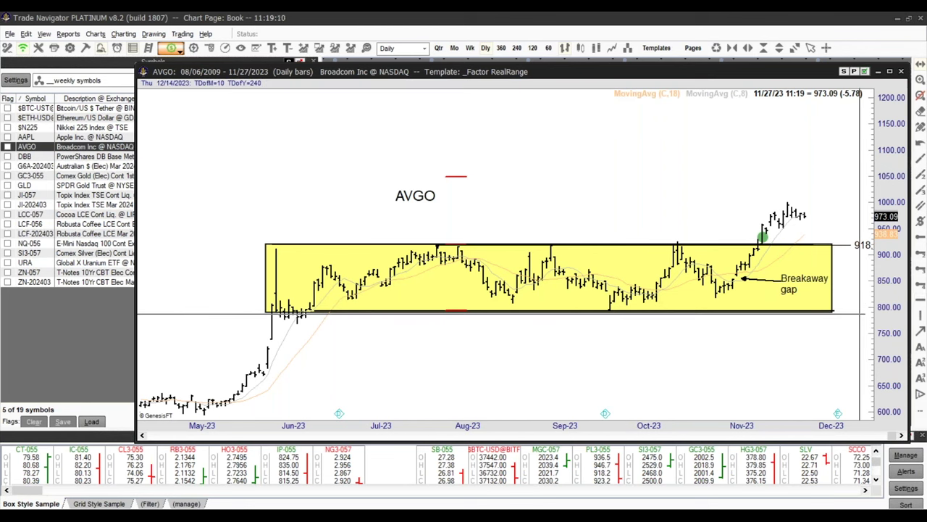
click(920, 206)
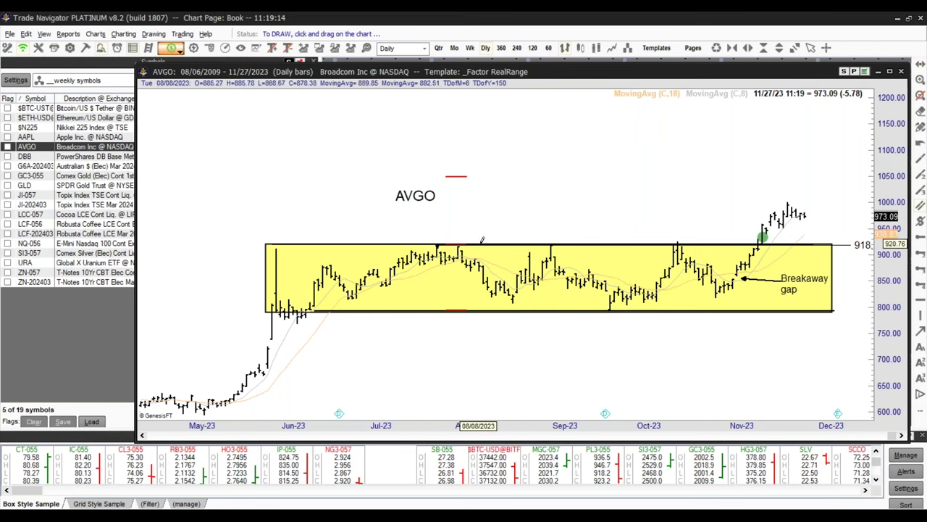
drag(480, 241, 505, 244)
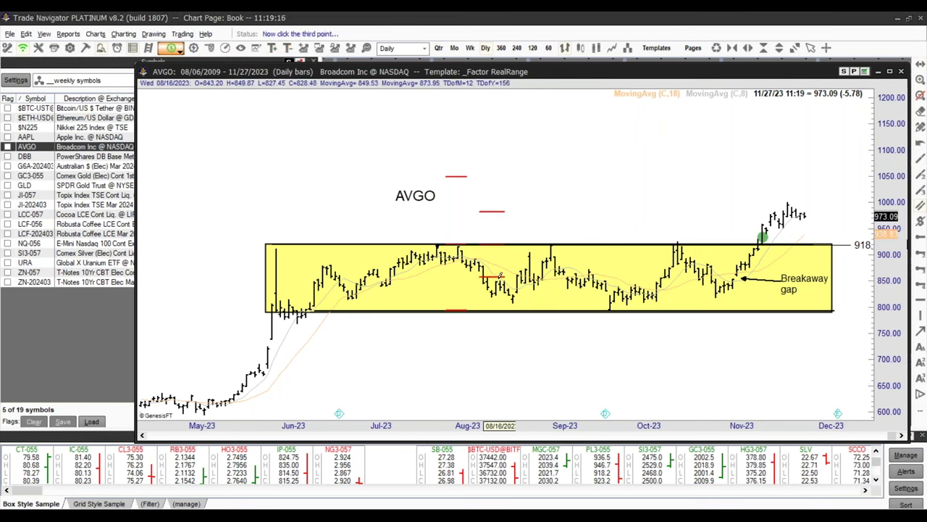
click(500, 307)
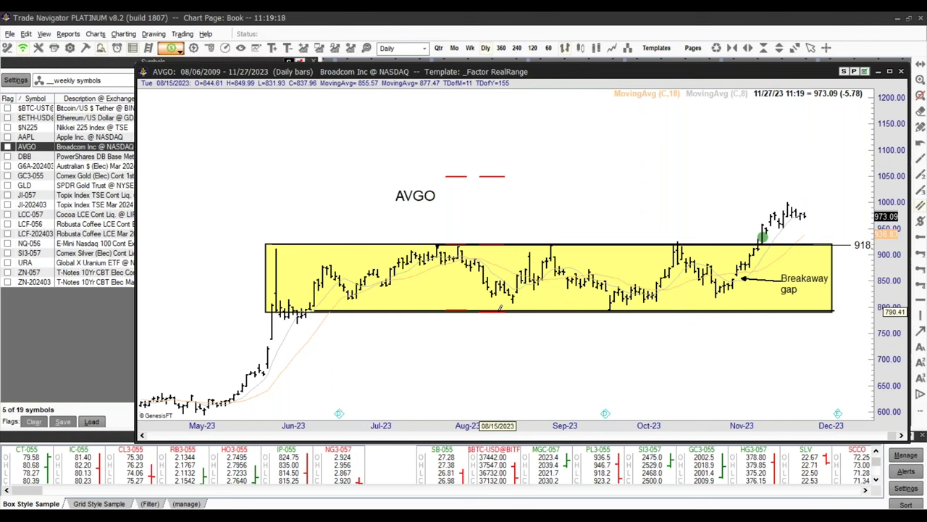
Step: Add a green price label at 1047.65 on the target line above the AVGO rectangle
click(922, 286)
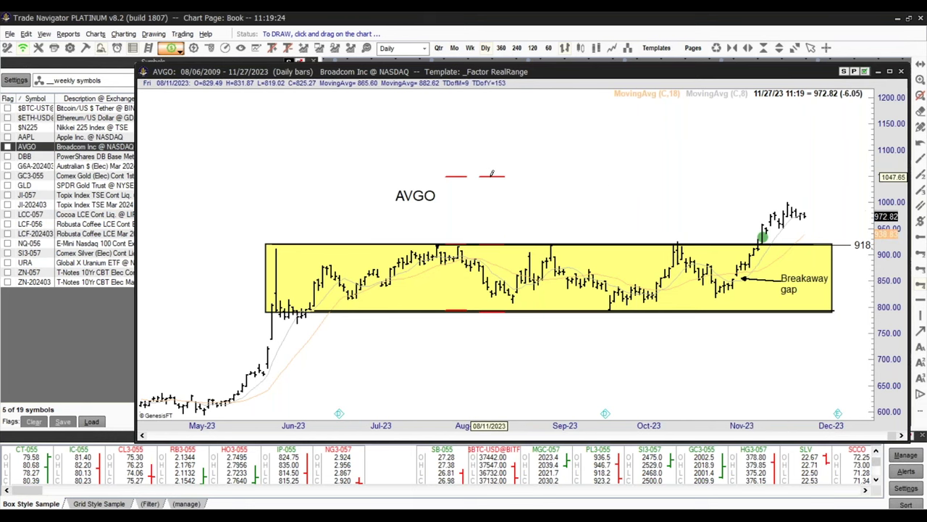
drag(492, 174, 551, 177)
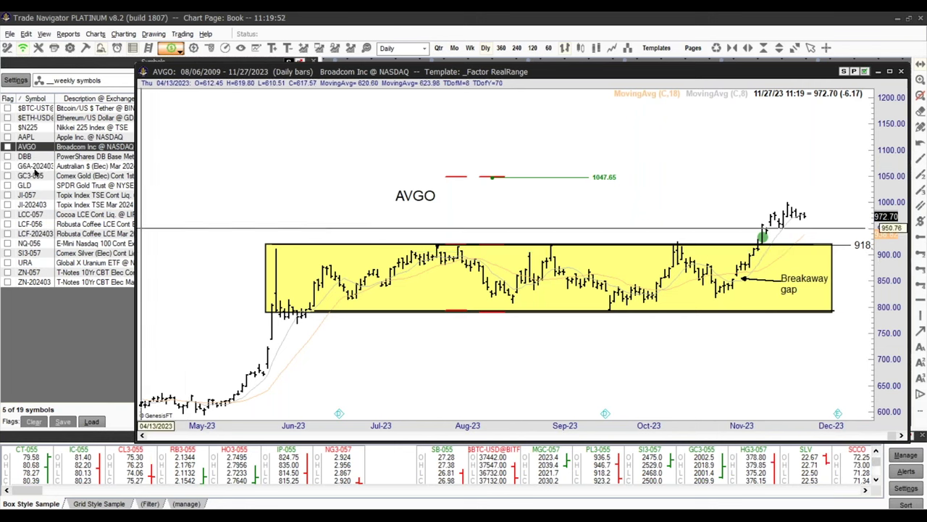
Step: Open the DBB base metals chart on weekly bars to examine its head-and-shoulders top and the 19.24 and 17.48 levels
click(25, 158)
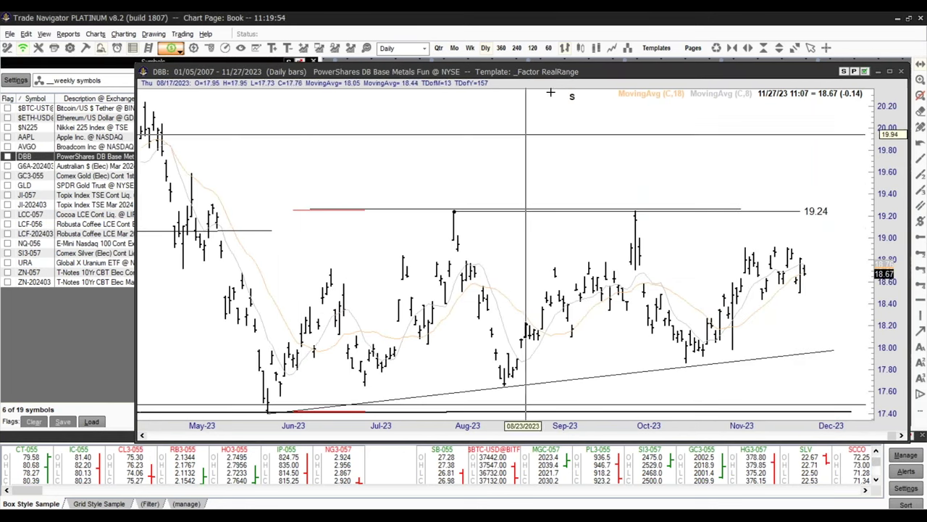
click(470, 49)
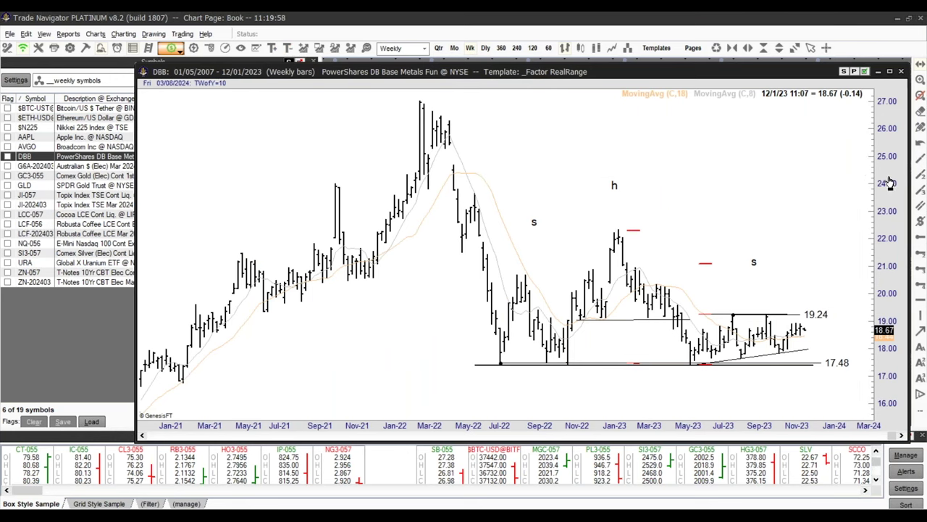
drag(893, 149, 889, 194)
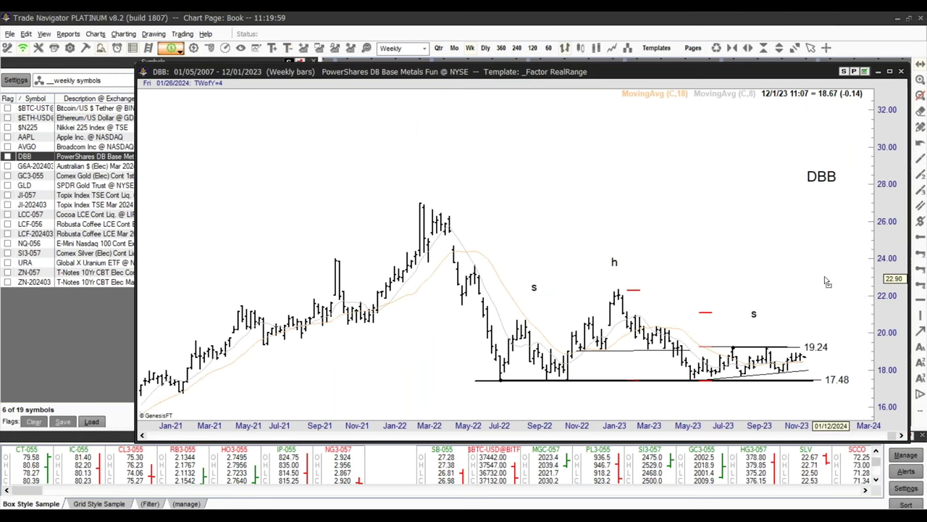
drag(859, 290, 783, 285)
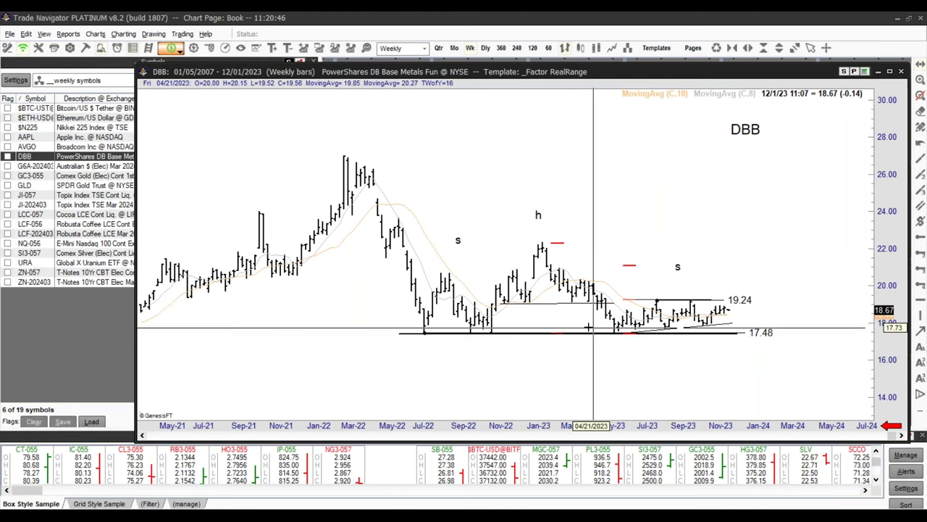
Step: Show the March 2024 Australian Dollar chart (G6A-202403) on daily bars to examine the head-and-shoulders bottom, neckline and target mark
click(41, 167)
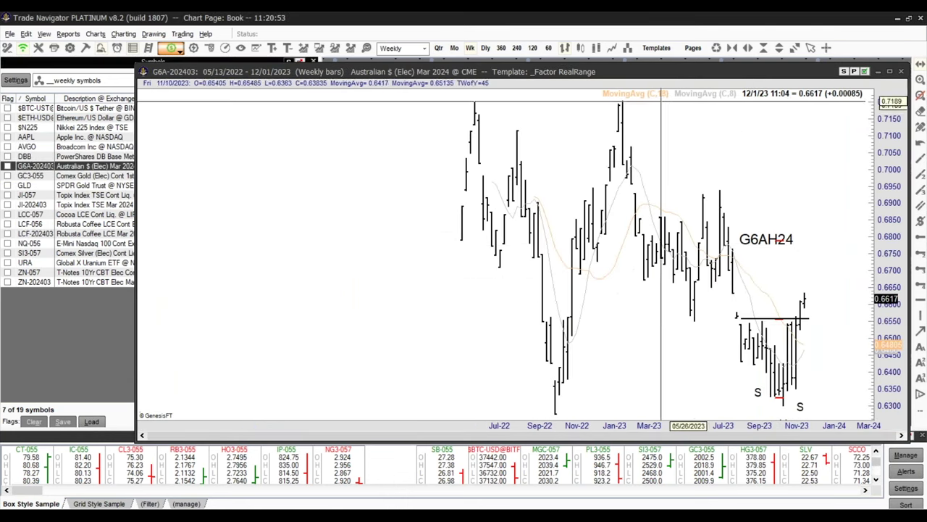
click(485, 47)
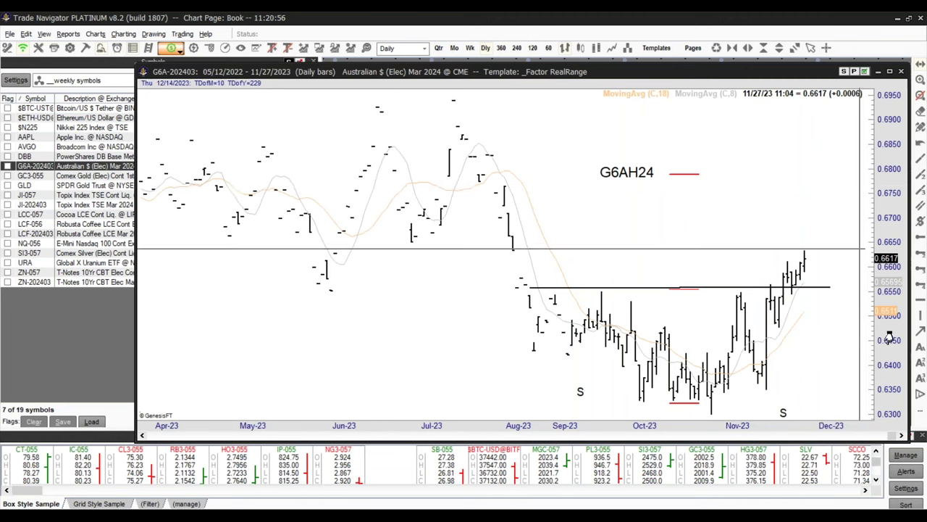
drag(877, 338, 888, 286)
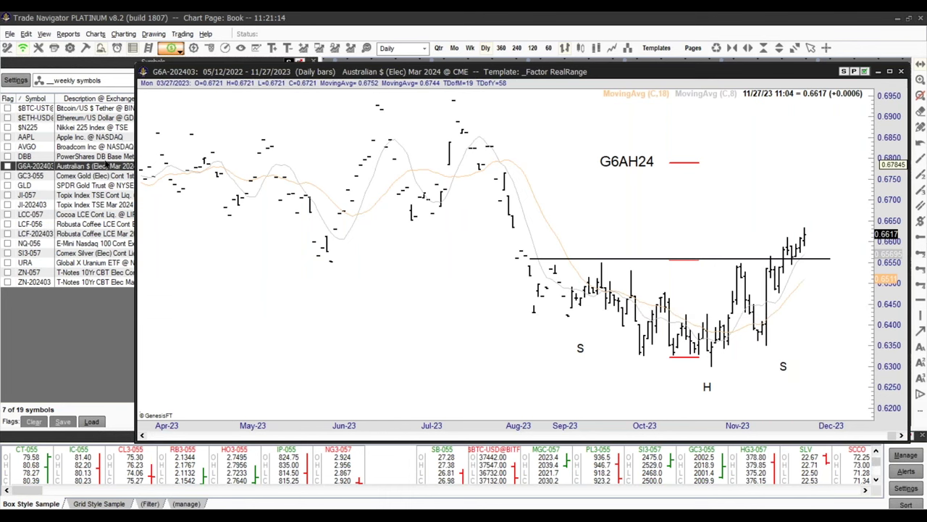
Step: Open the continuous Comex Gold chart (GC3-055) on quarterly bars to examine the long-term cup and handle, with headroom above the resistance line
click(33, 179)
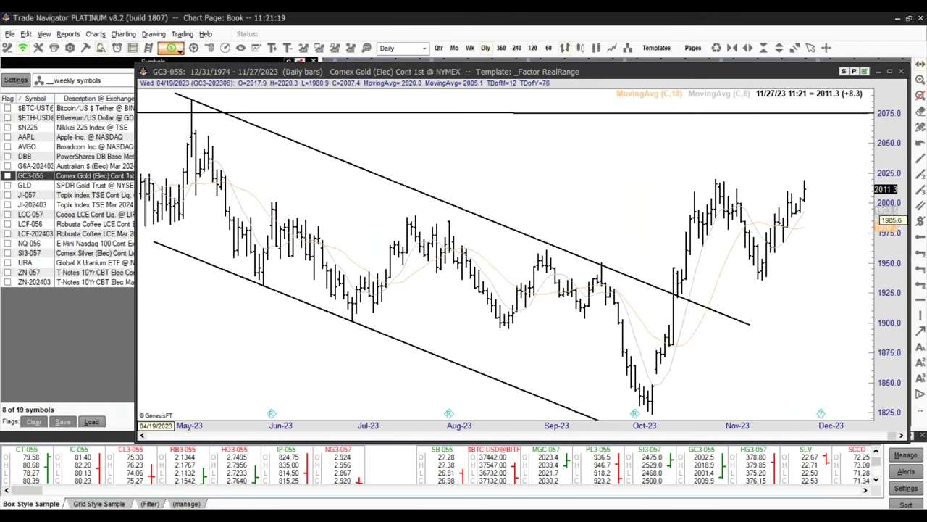
drag(887, 125, 886, 290)
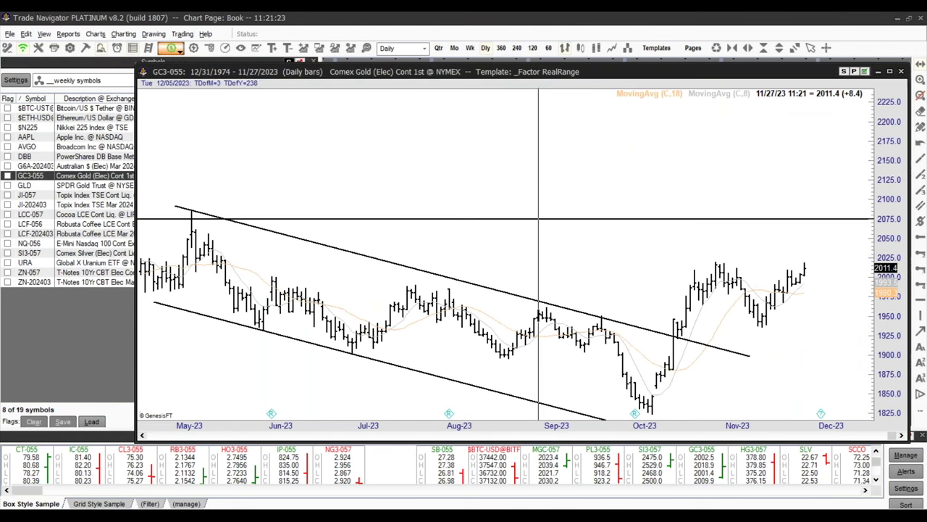
click(455, 48)
click(439, 47)
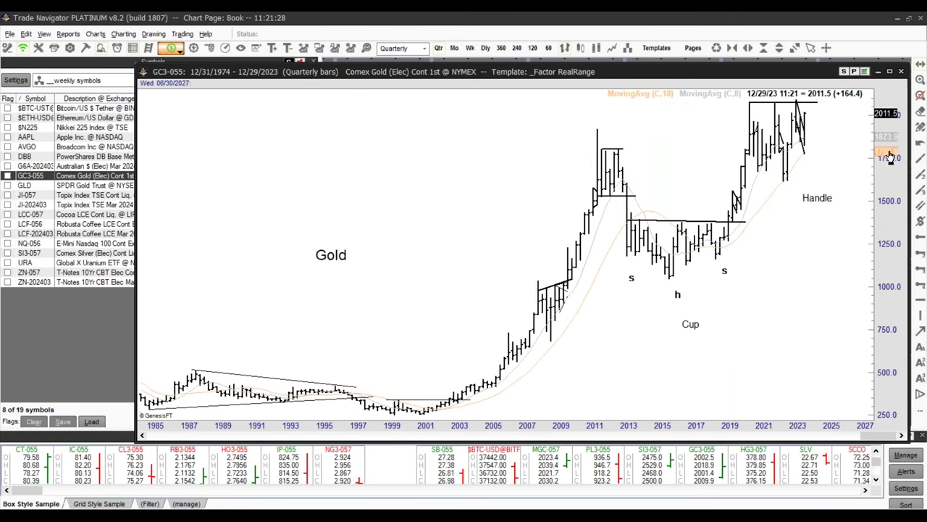
drag(891, 163, 892, 231)
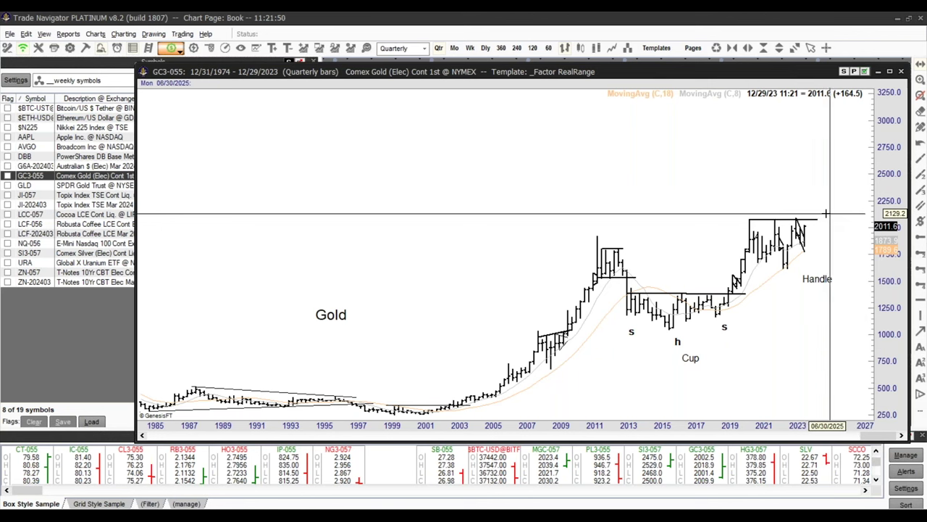
Step: Switch gold to weekly bars covering about 2018 onward to examine the horizontal resistance and the recent descending channel
click(471, 48)
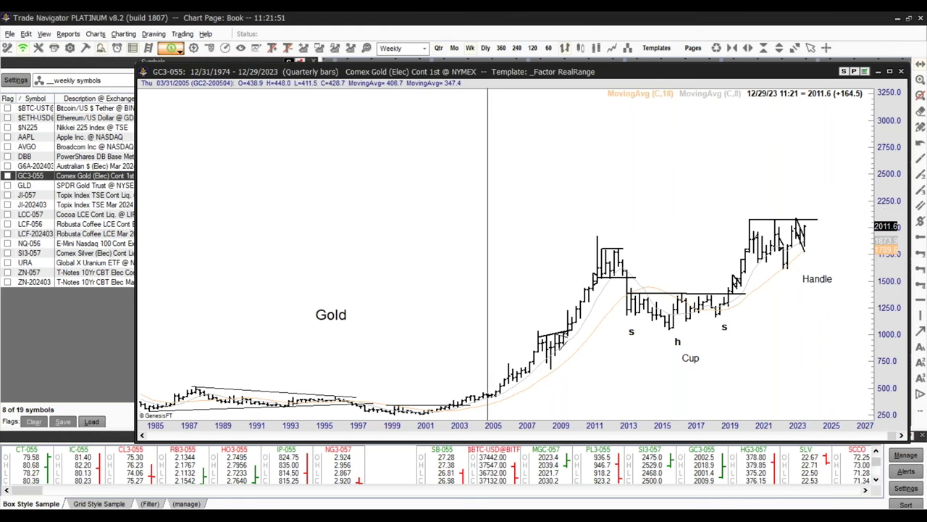
click(732, 48)
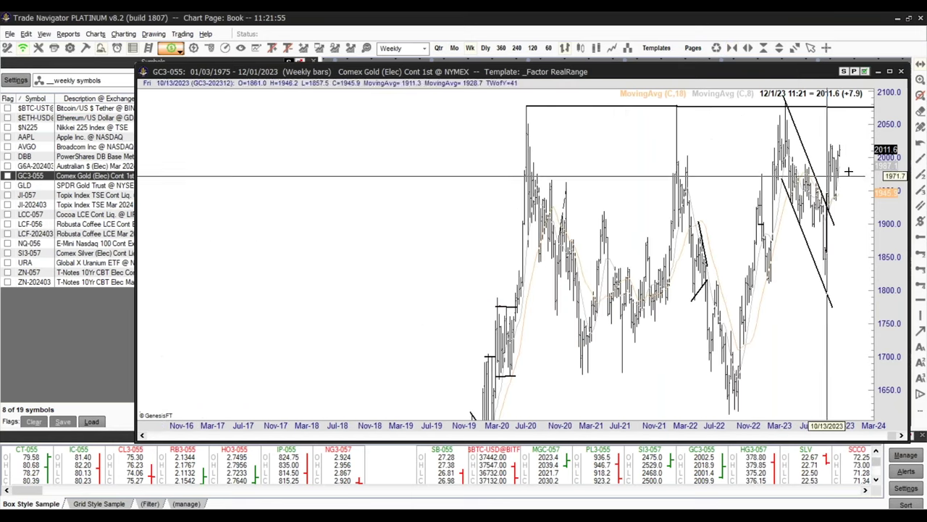
drag(899, 127, 886, 252)
drag(767, 329, 684, 267)
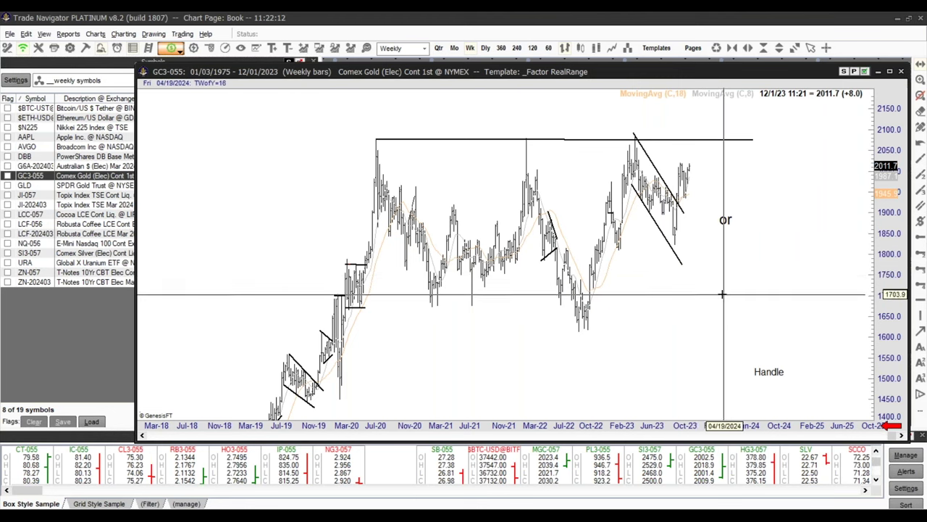
drag(886, 257, 882, 282)
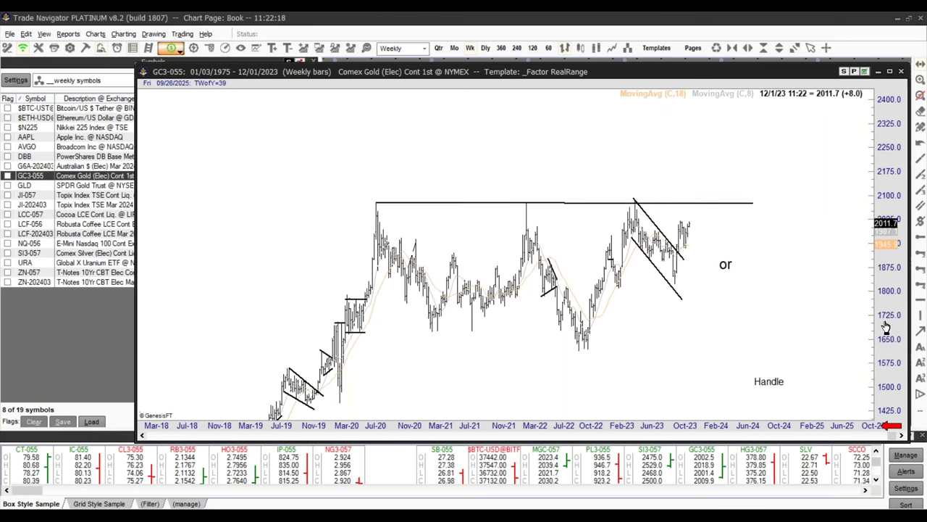
Step: Open the weekly GLD chart to examine the horizontal resistance at 192.61, leaving room above and beyond the latest bars
click(26, 187)
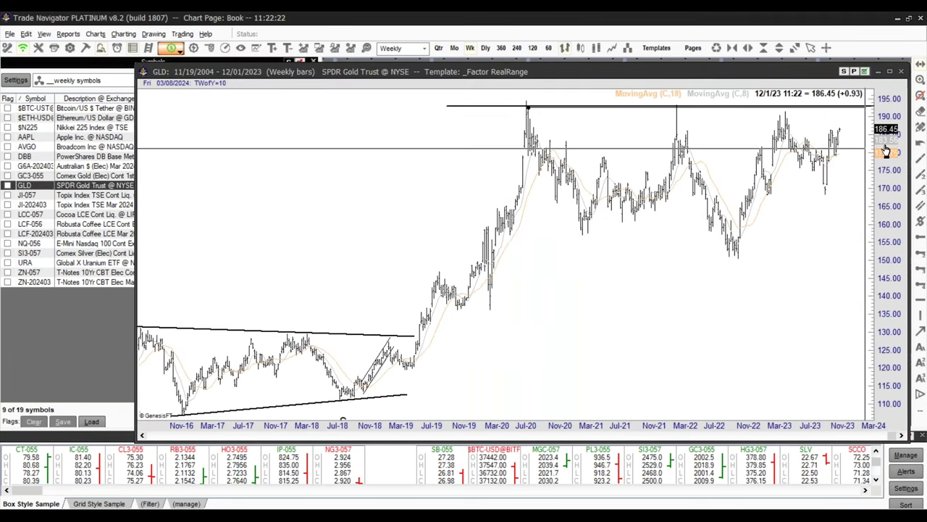
drag(886, 151, 886, 293)
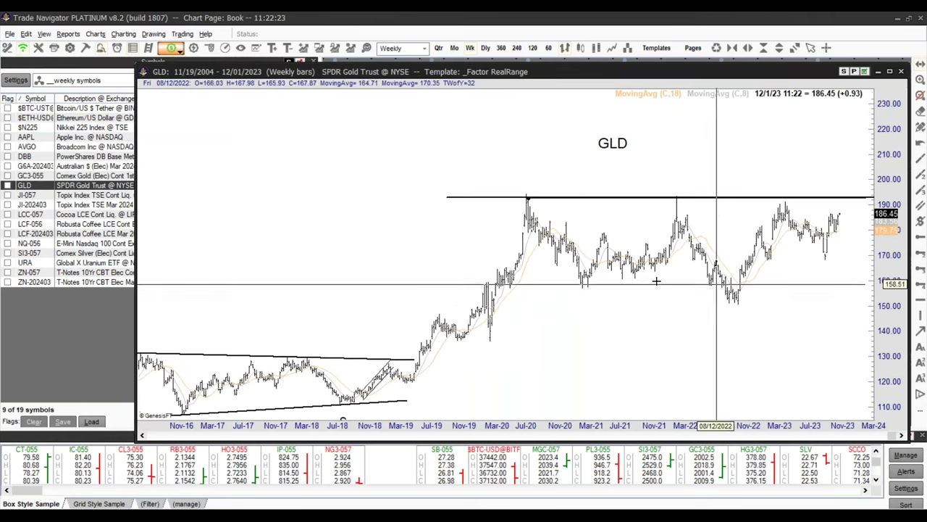
drag(625, 321, 489, 311)
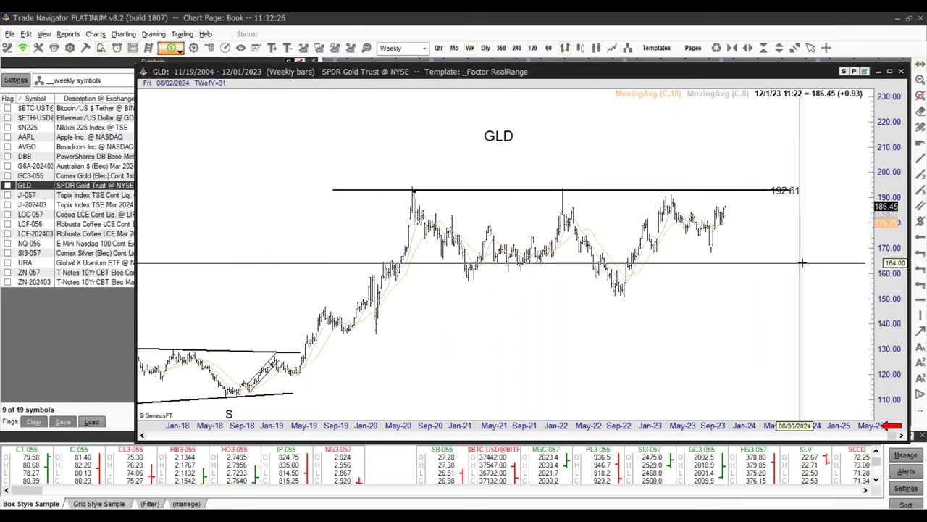
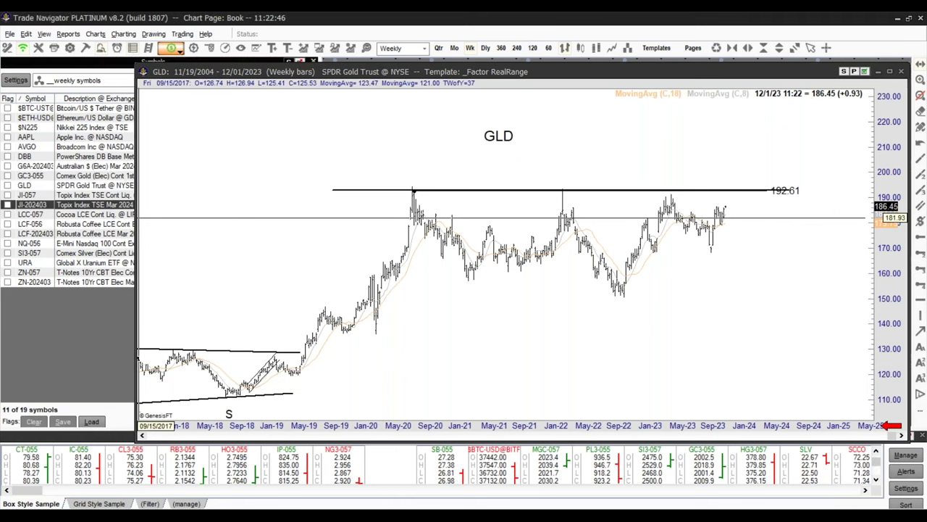
Step: Open the continuous Topix chart (JI-057) on weekly bars to examine the advance above the long-term boundary line
key(Up)
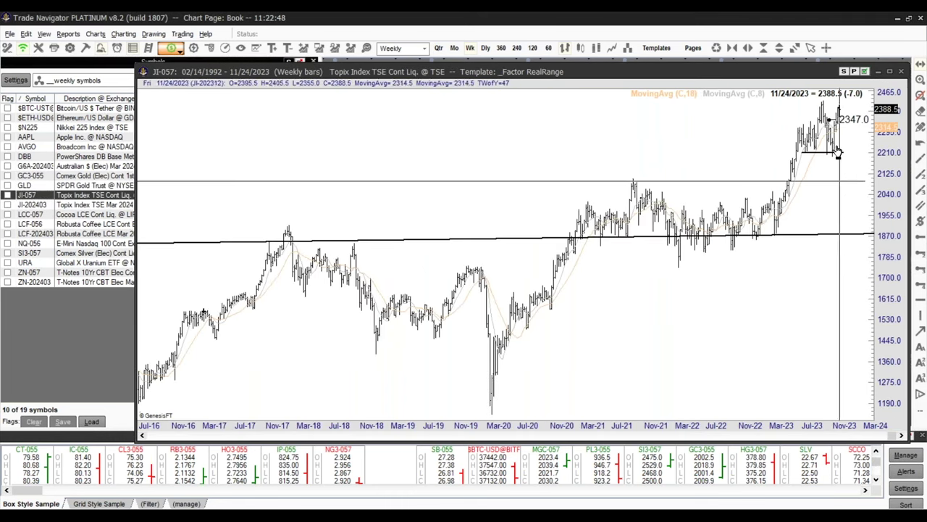
drag(901, 208, 901, 232)
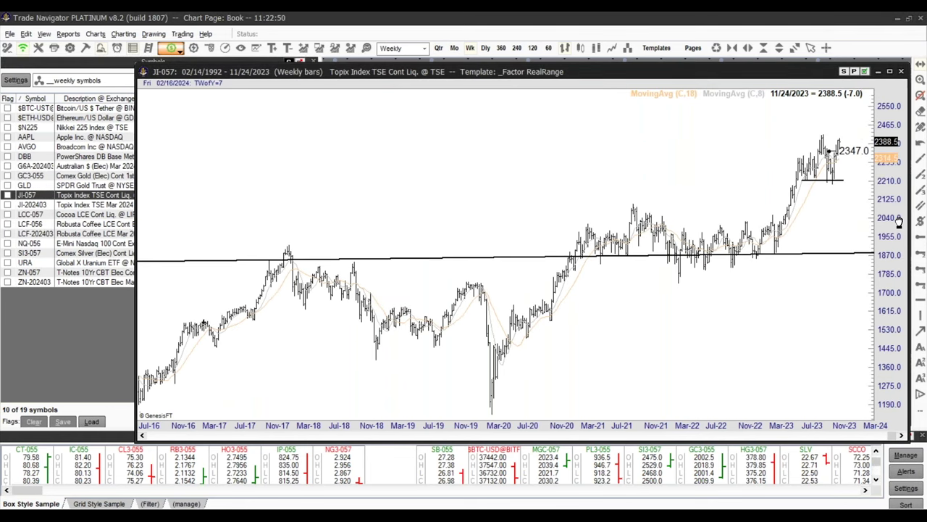
drag(793, 289, 694, 333)
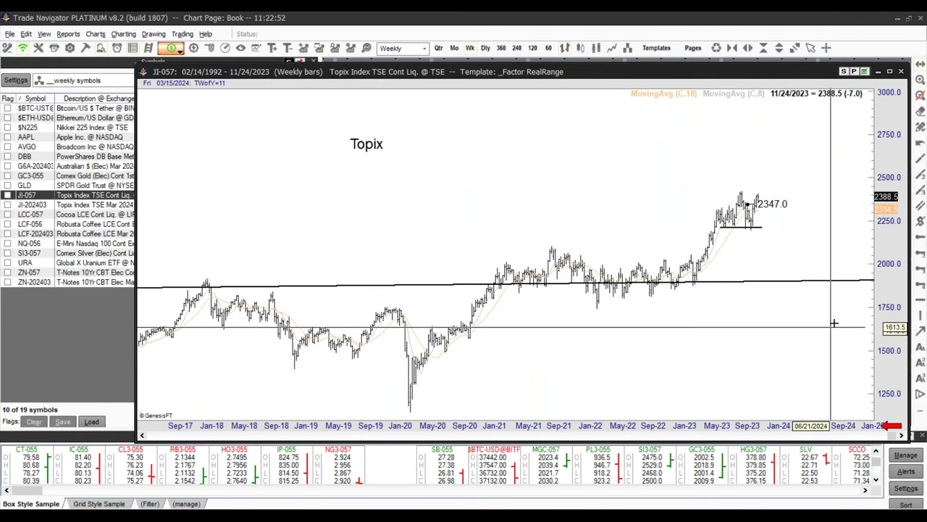
Step: View the Topix on monthly and quarterly bars to examine the multi-decade base and the projected target above it
drag(715, 288, 458, 48)
click(486, 48)
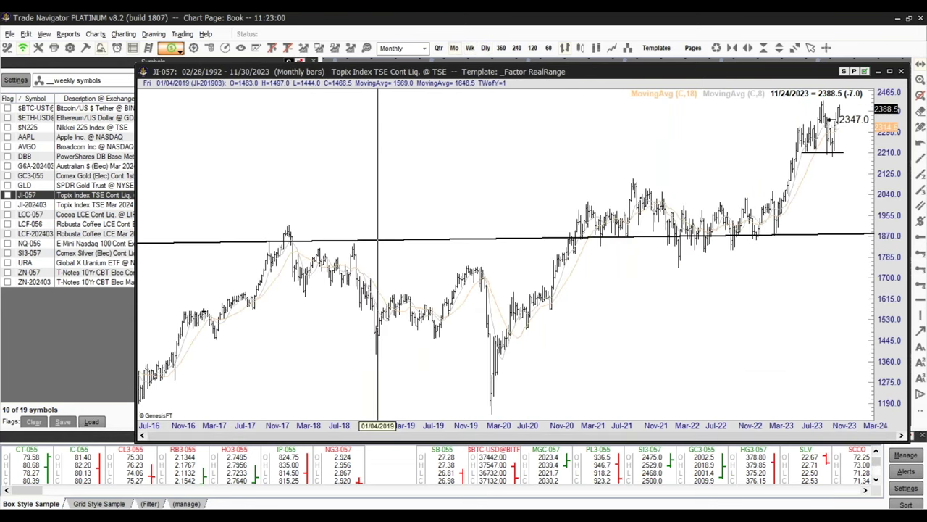
click(454, 48)
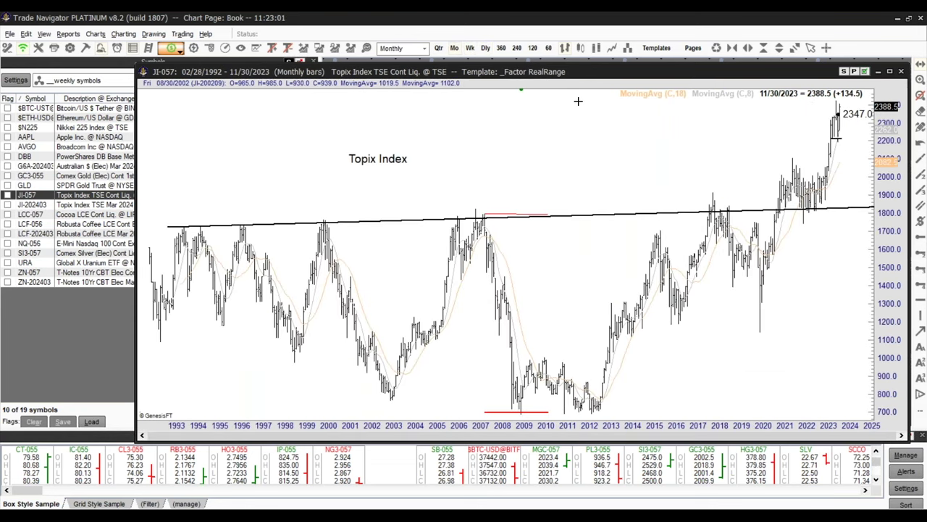
click(440, 48)
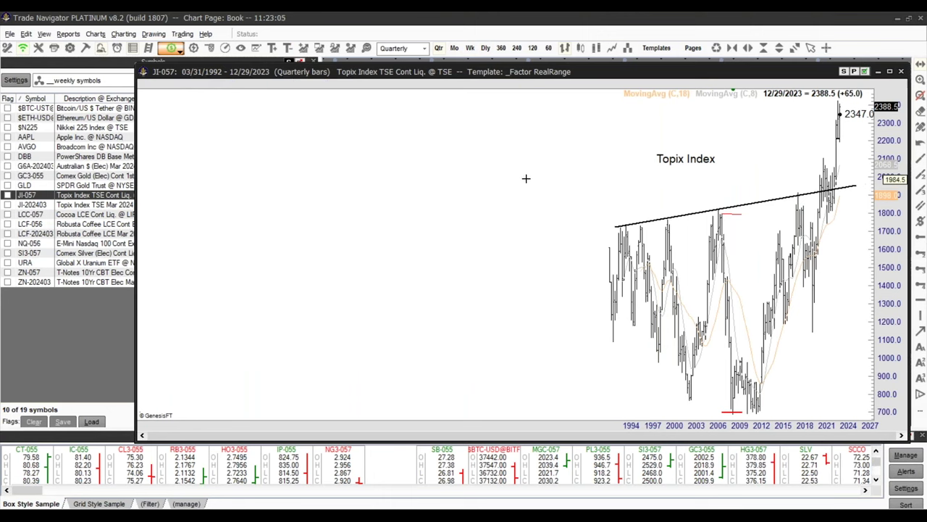
drag(559, 177, 449, 180)
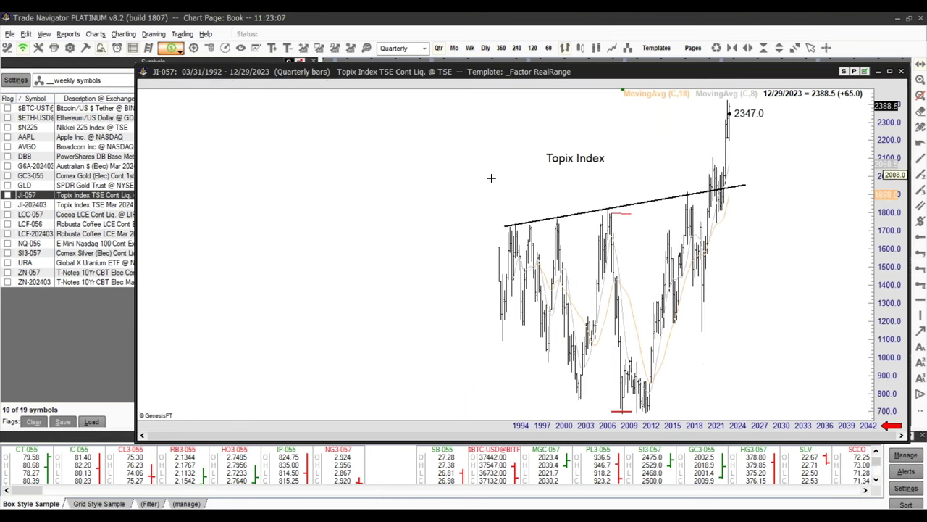
drag(890, 136, 883, 314)
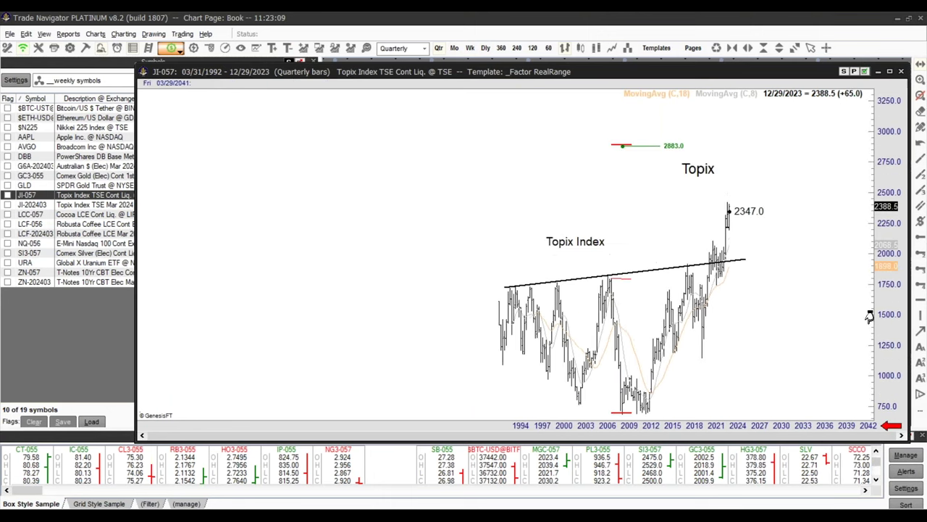
drag(883, 360, 896, 307)
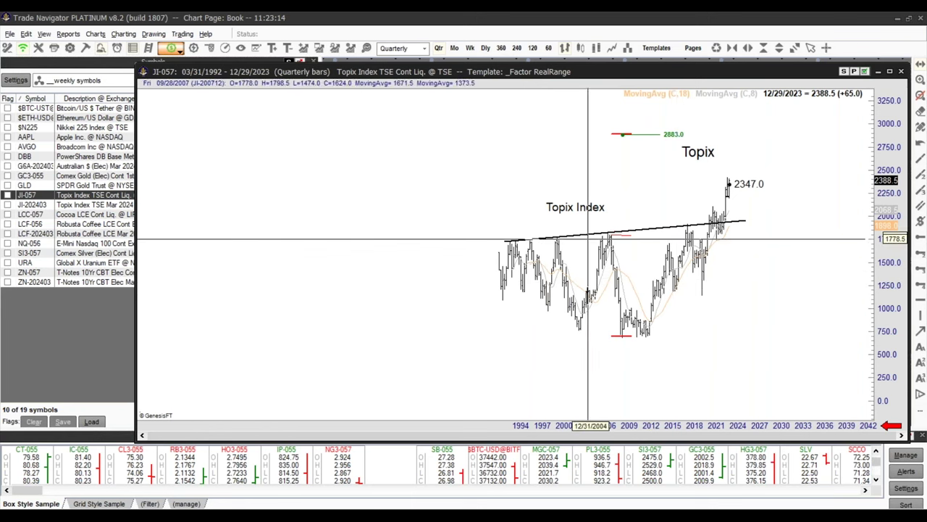
Step: Switch the Topix to daily bars to examine the recent price action around the 2347.0 level and the support line below
click(485, 47)
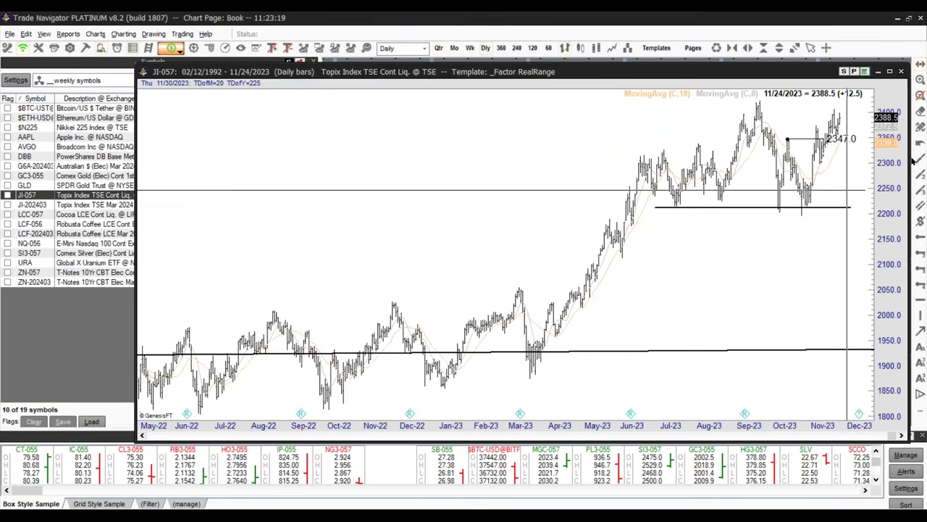
drag(897, 200, 895, 246)
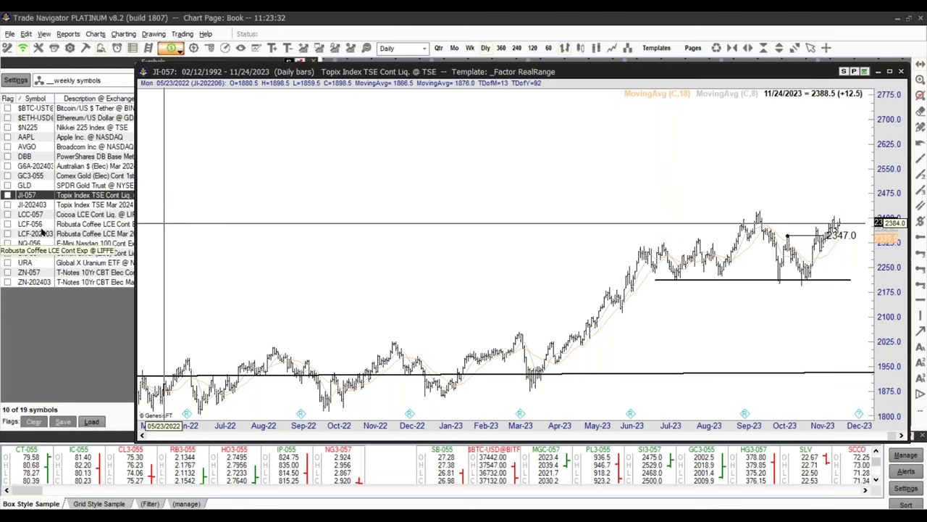
Step: Open the daily March 2024 Robusta Coffee chart (LCF-202403) and change its text label to LCFH24
click(44, 233)
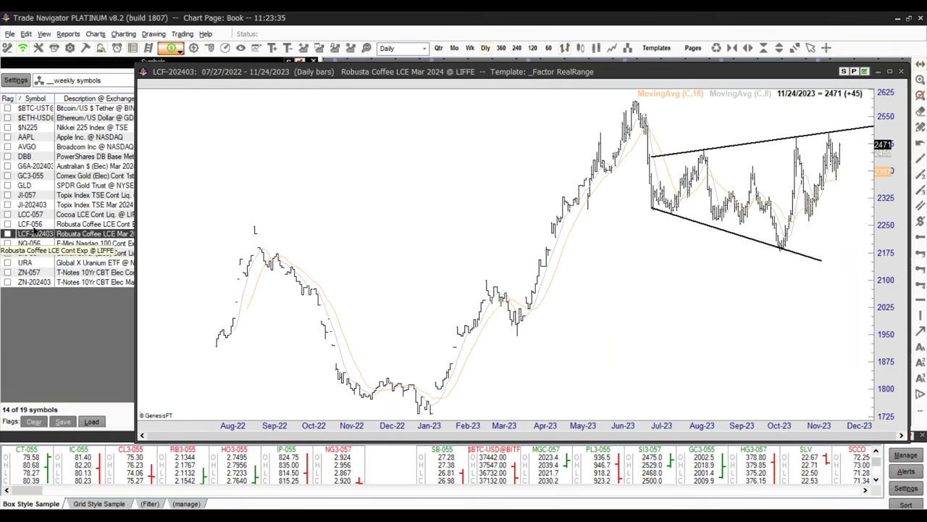
drag(899, 136, 887, 228)
text(LCFH24)
key(BackSpace)
key(BackSpace)
key(BackSpace)
drag(791, 302, 718, 320)
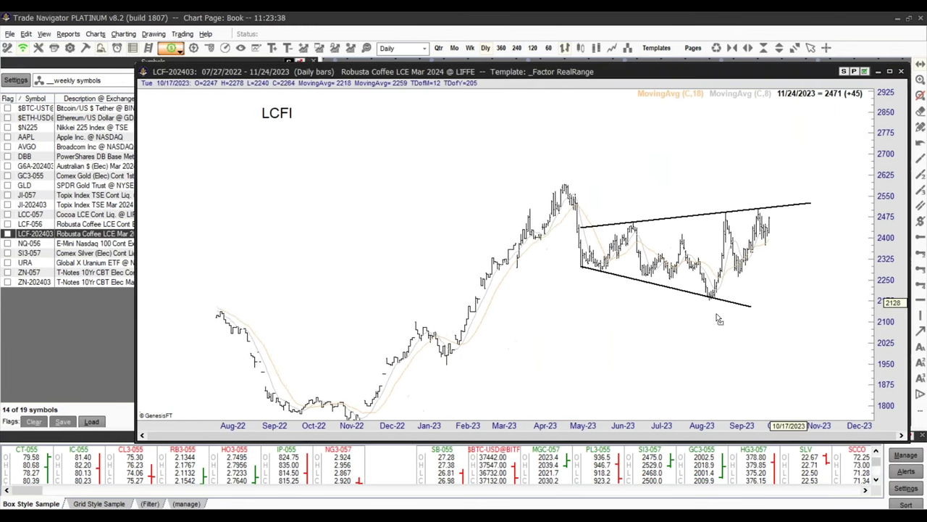
text(H24)
key(Return)
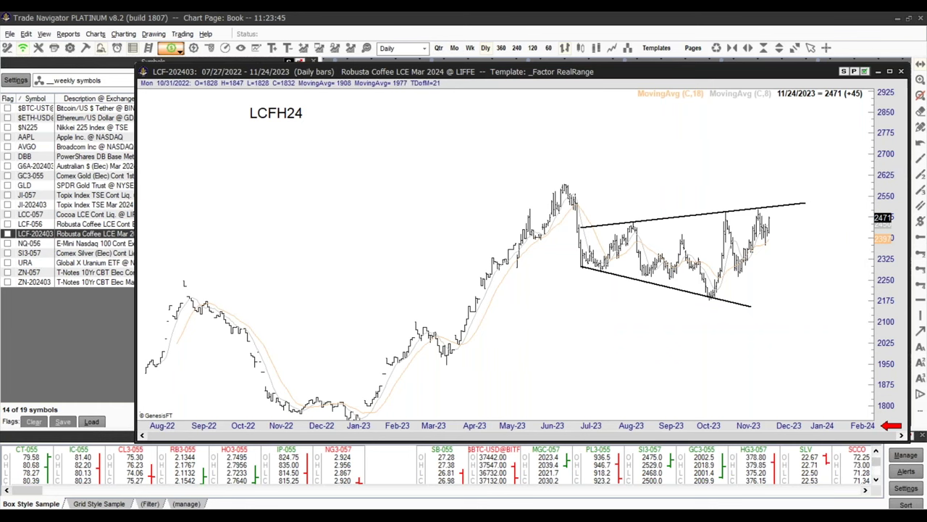
Step: View the continuous Robusta Coffee chart (LCF-056) on monthly bars to examine the long-term range and the projected target above it
click(35, 225)
click(454, 47)
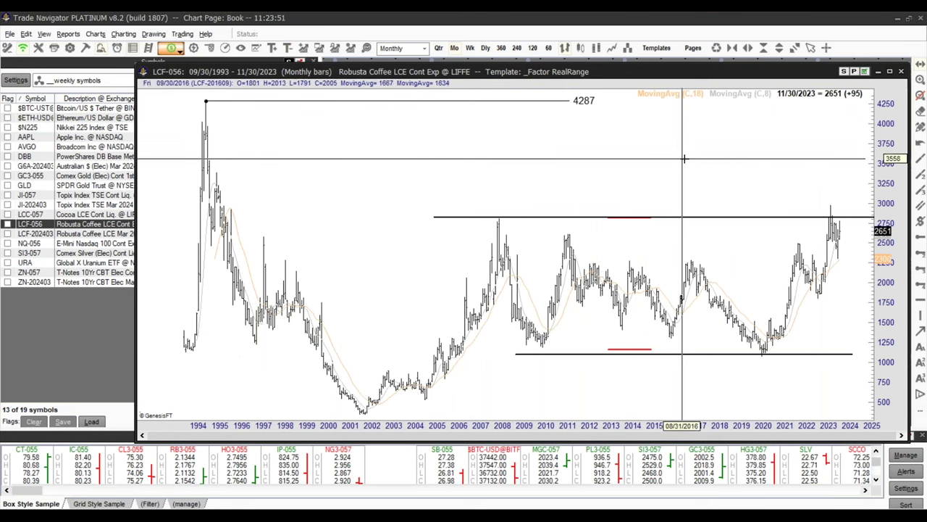
drag(714, 182, 506, 291)
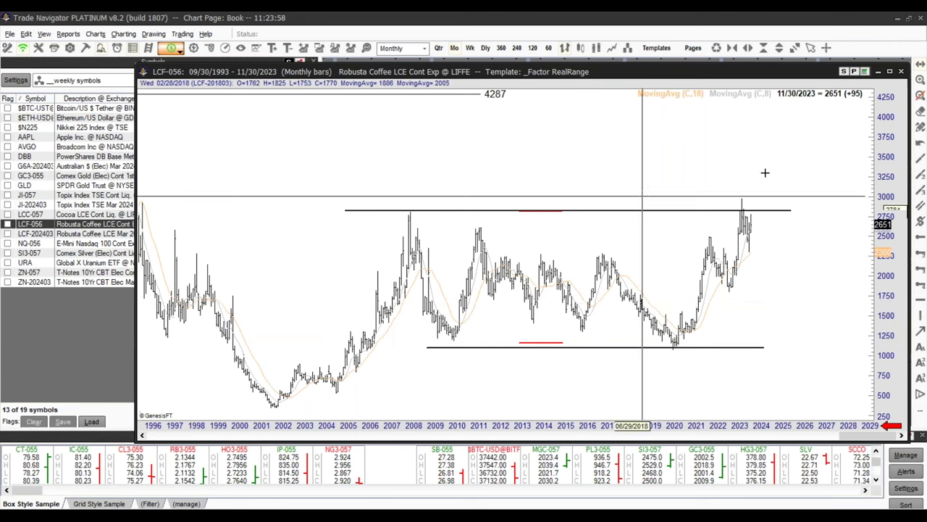
drag(892, 116, 889, 333)
drag(884, 158, 883, 199)
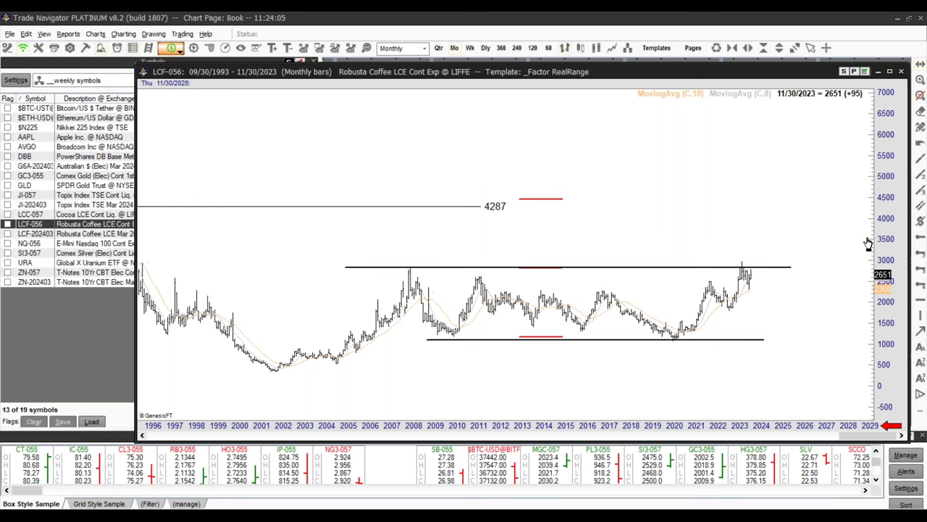
Step: Open the continuous London Cocoa chart (LCC-057) on monthly bars to examine the breakout from its multi-year range
click(32, 215)
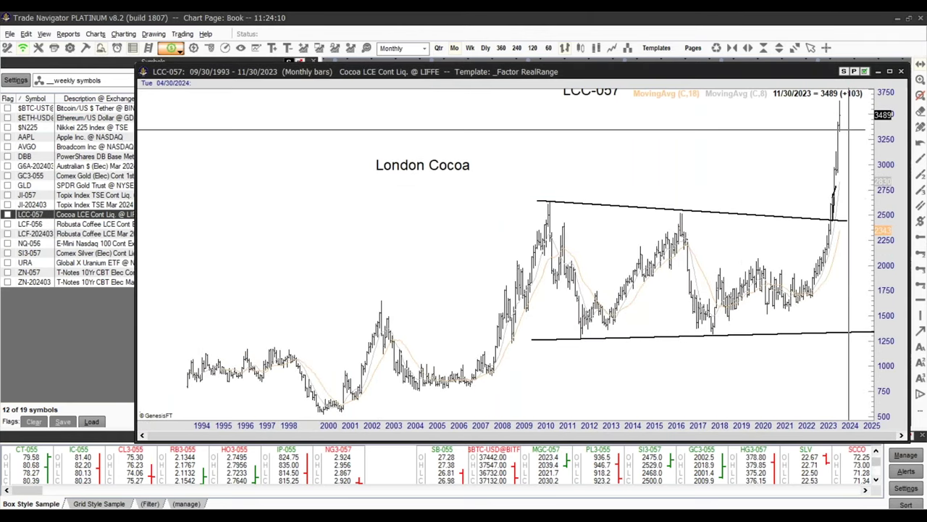
drag(802, 181, 683, 182)
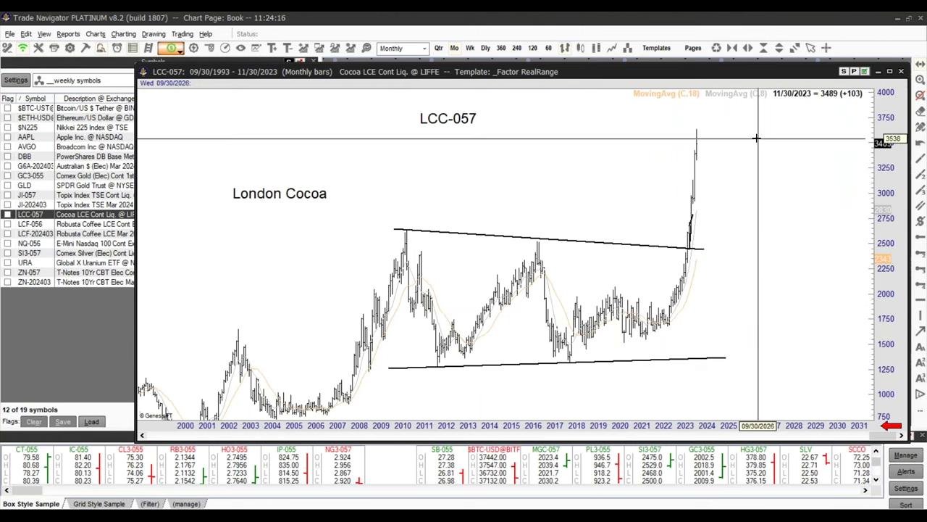
Step: Open the monthly E-Mini Nasdaq 100 chart (NQ-056) with wider bar spacing to examine its labelled patterns and the 16062.75 level
click(44, 246)
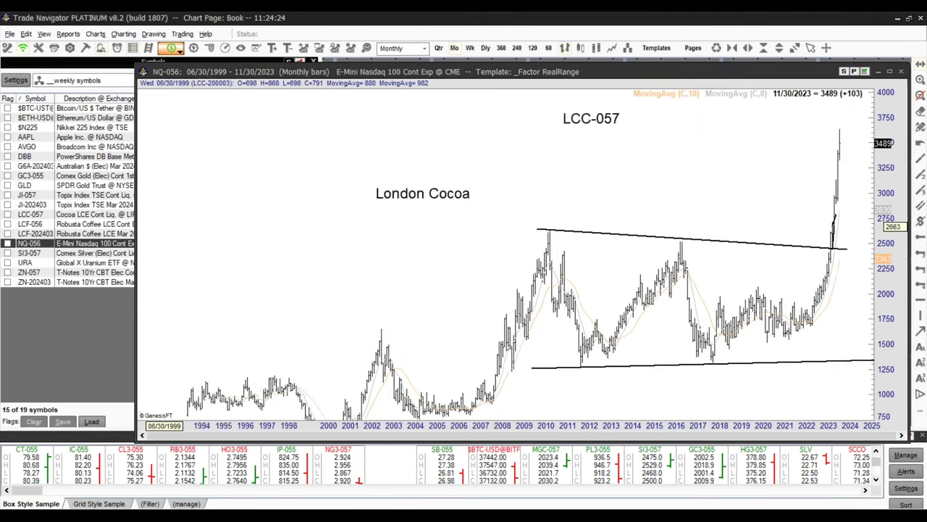
click(748, 48)
click(750, 48)
click(750, 48)
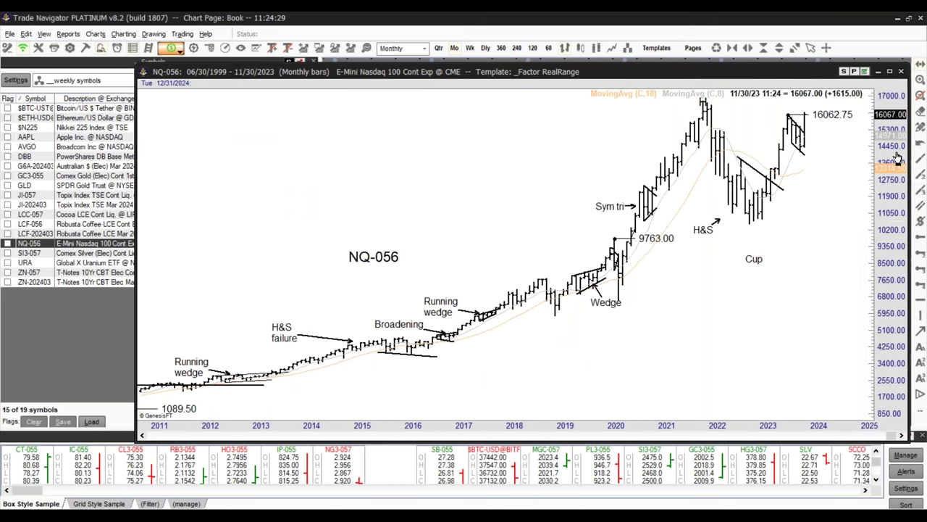
drag(889, 231, 888, 261)
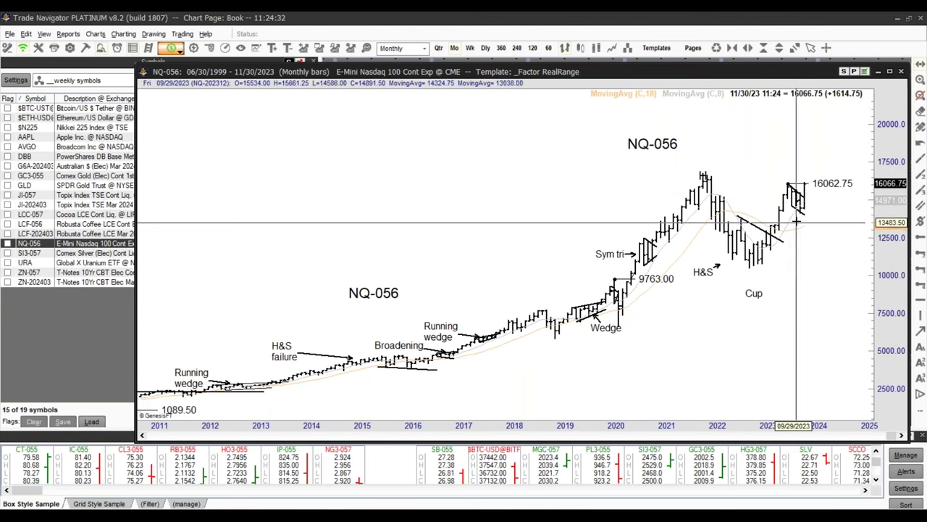
drag(788, 238, 831, 253)
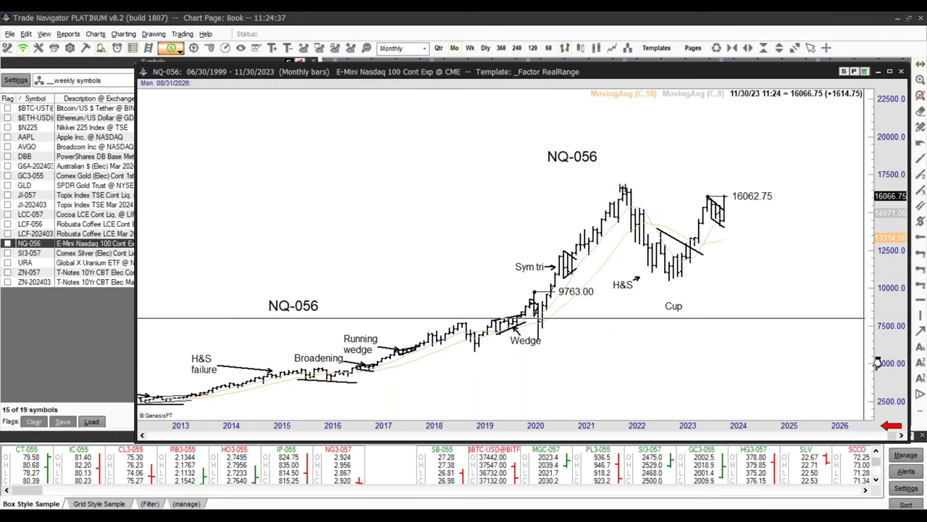
drag(894, 377, 895, 366)
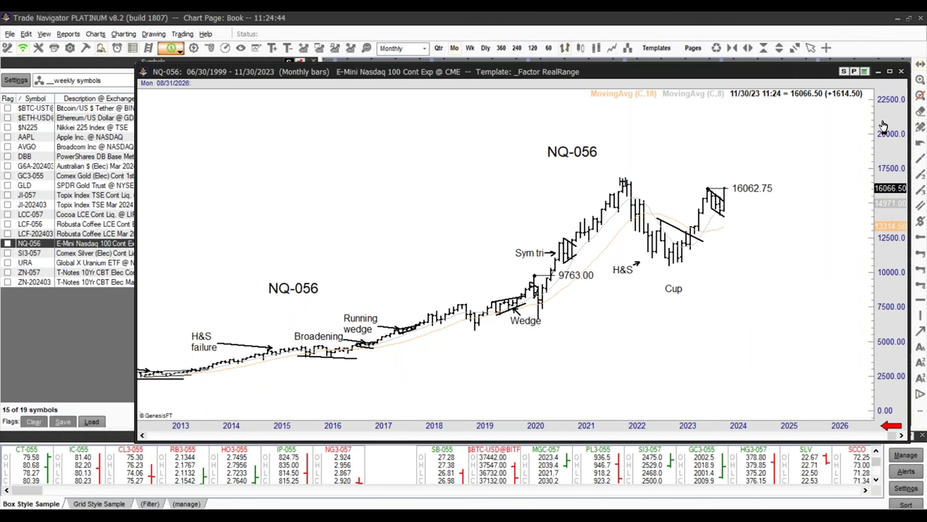
Step: Switch the Nasdaq 100 chart to weekly bars to examine the downward-sloping channel and the 16062.75 level
click(471, 48)
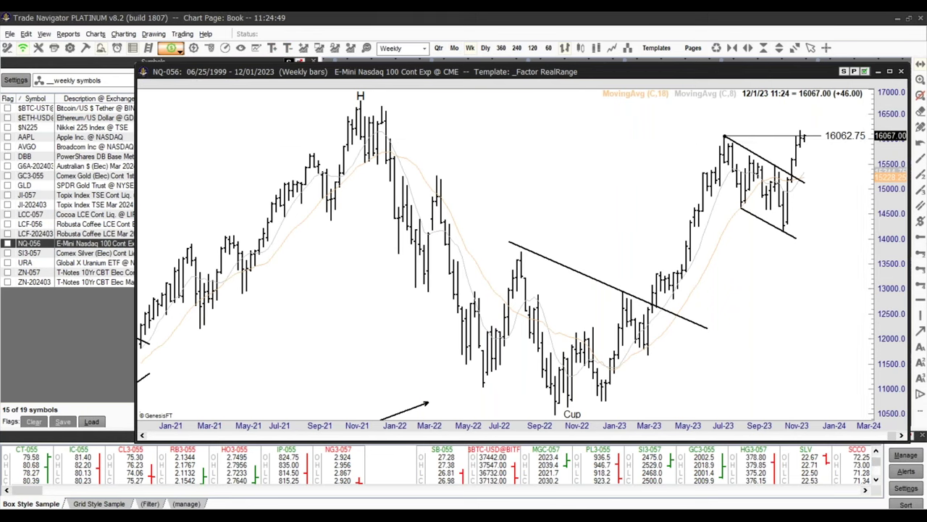
drag(896, 174, 891, 302)
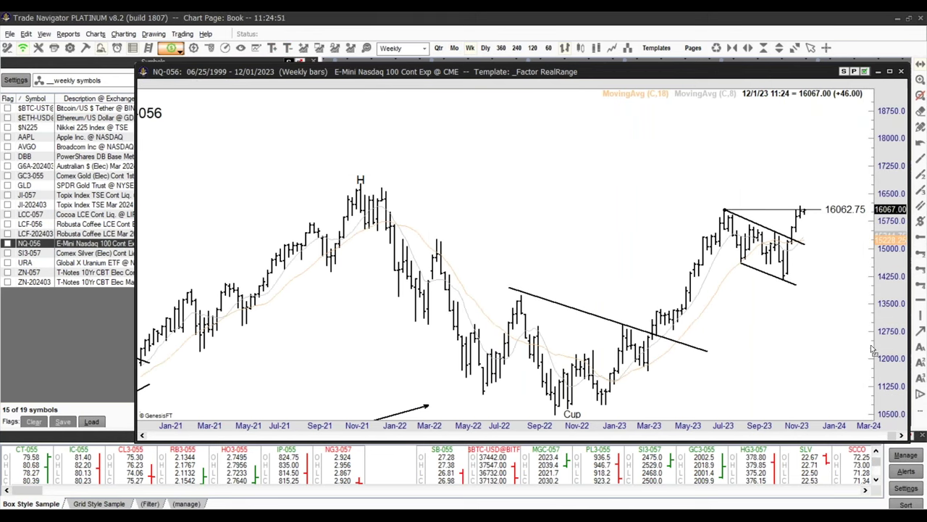
drag(869, 341, 717, 311)
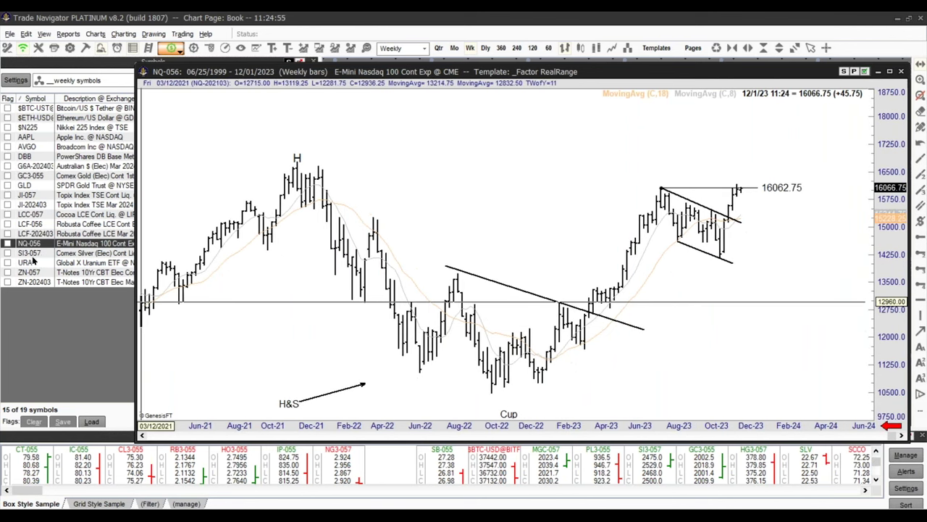
Step: Open the continuous Comex Silver chart (SI3-057) on monthly bars and show more history to examine the bear traps and bear channel
click(29, 253)
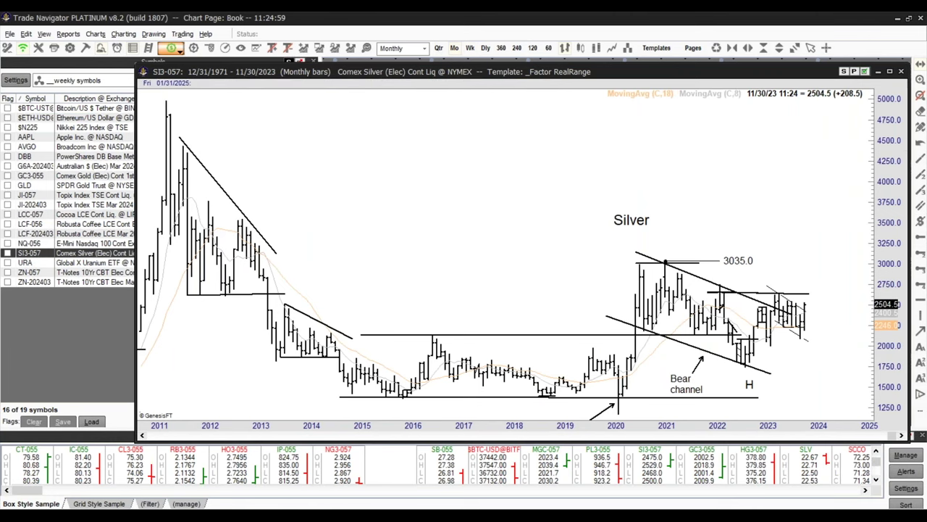
drag(879, 343, 881, 315)
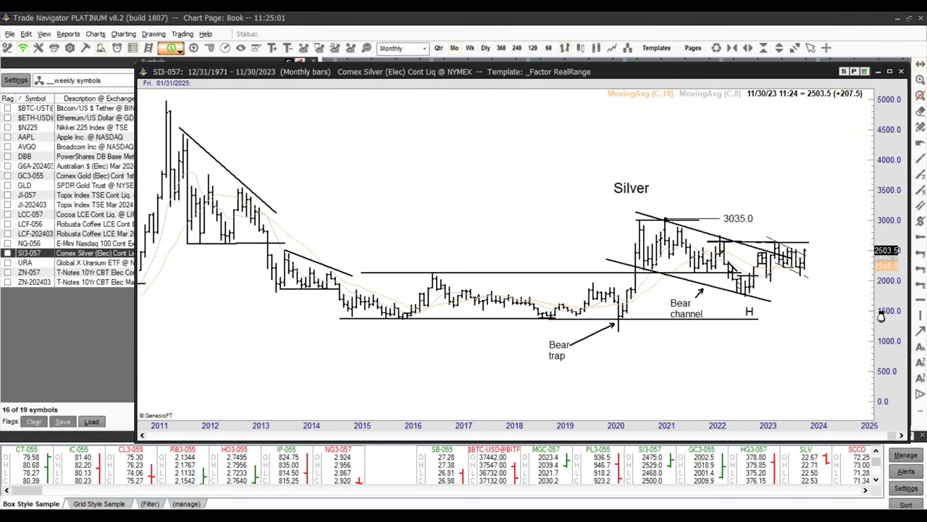
drag(882, 141, 883, 129)
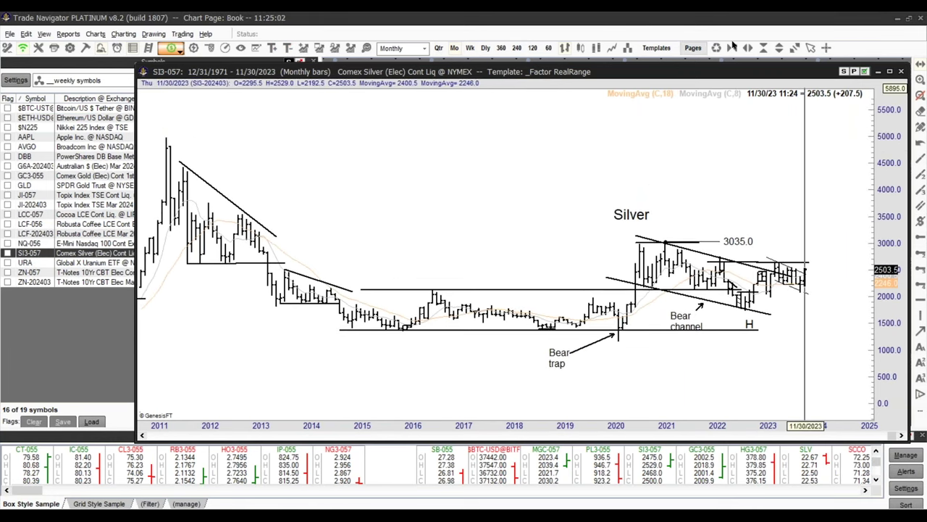
click(732, 49)
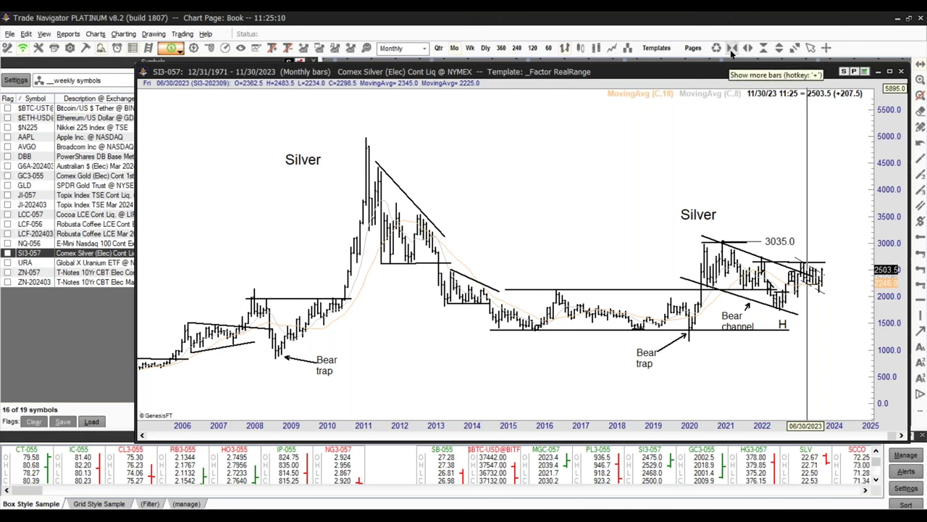
Step: View the Global X Uranium ETF (URA) on monthly and daily bars to examine the advance above its long-term horizontal boundary
click(46, 263)
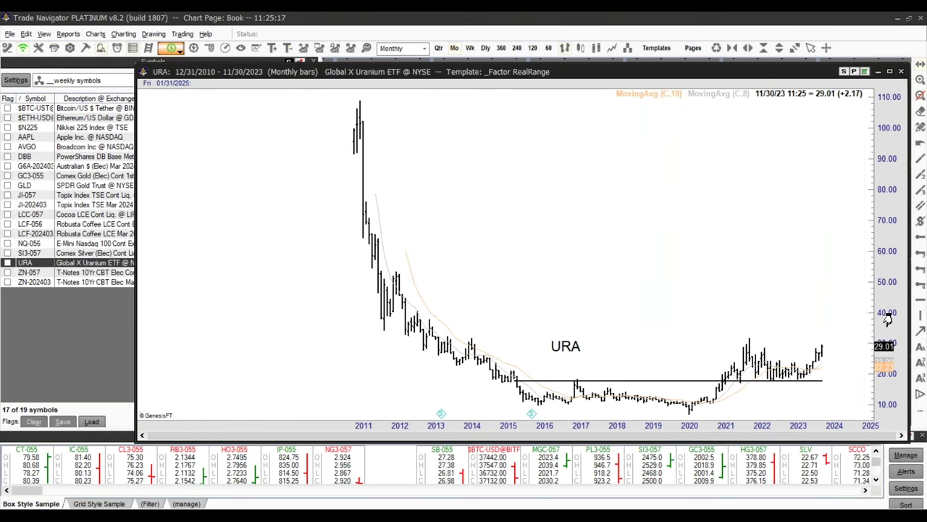
drag(885, 324, 906, 265)
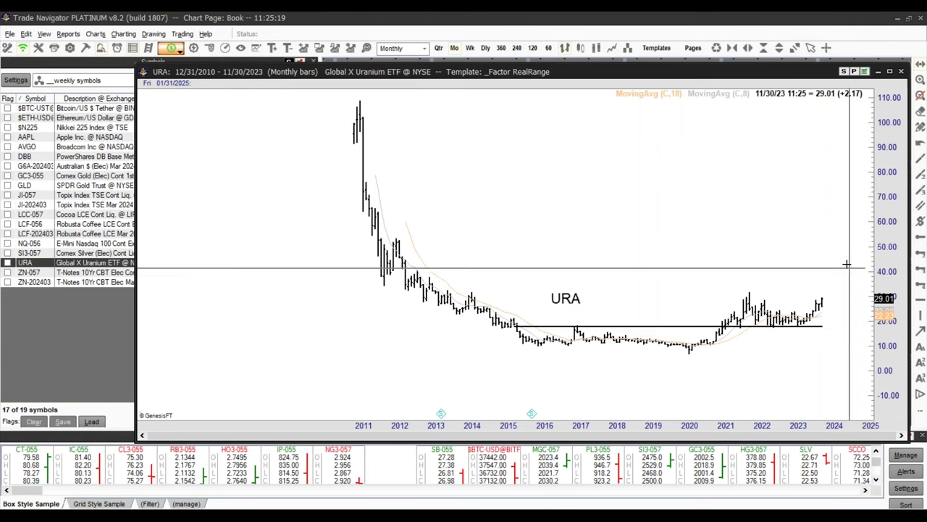
drag(890, 168, 887, 181)
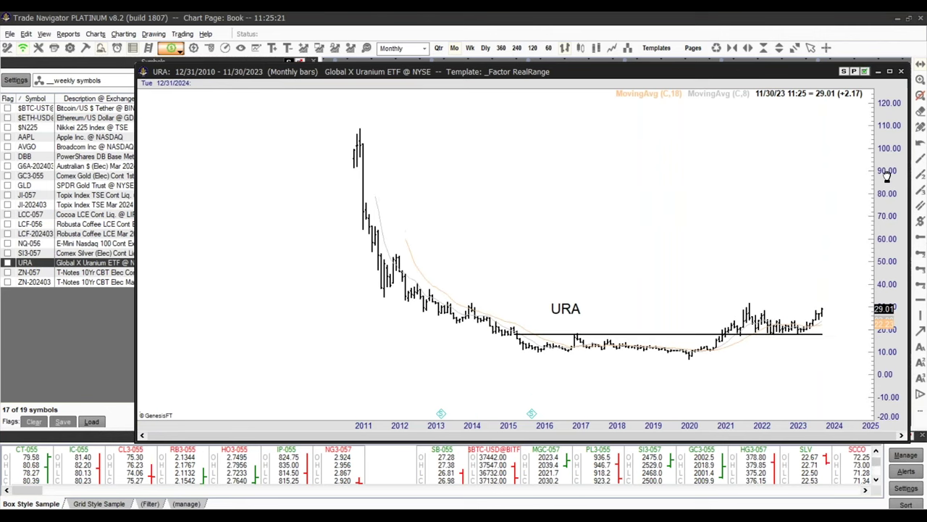
click(485, 49)
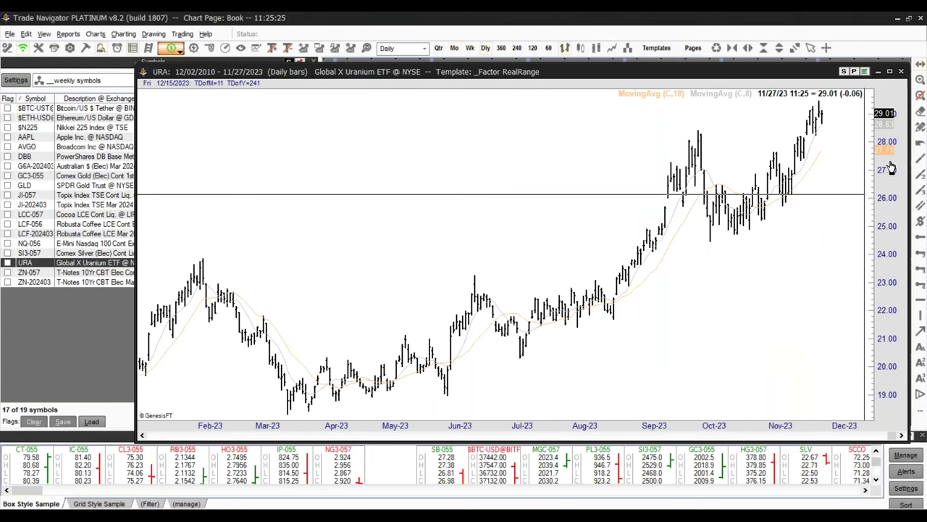
drag(892, 173, 885, 388)
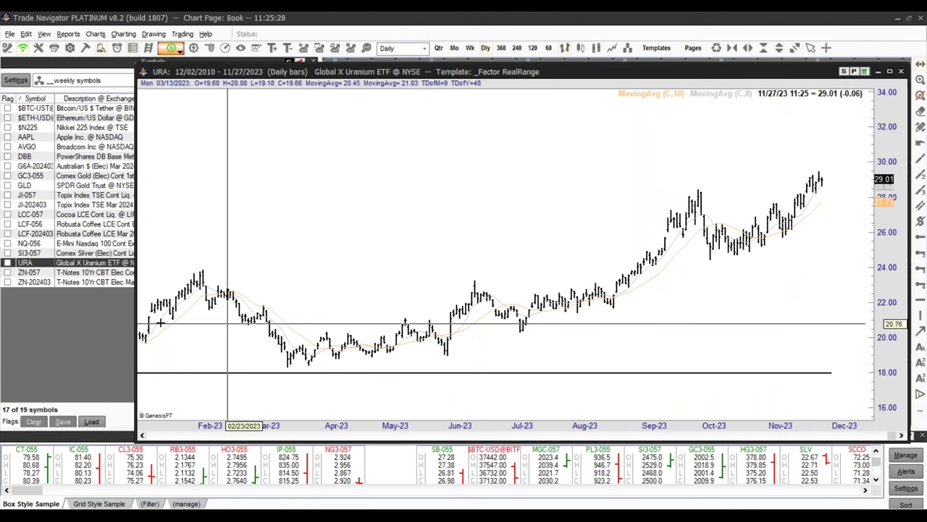
Step: Open the continuous 10-year T-Notes chart (ZN-057) on monthly bars to examine the decline below the long-term rising channel
click(44, 272)
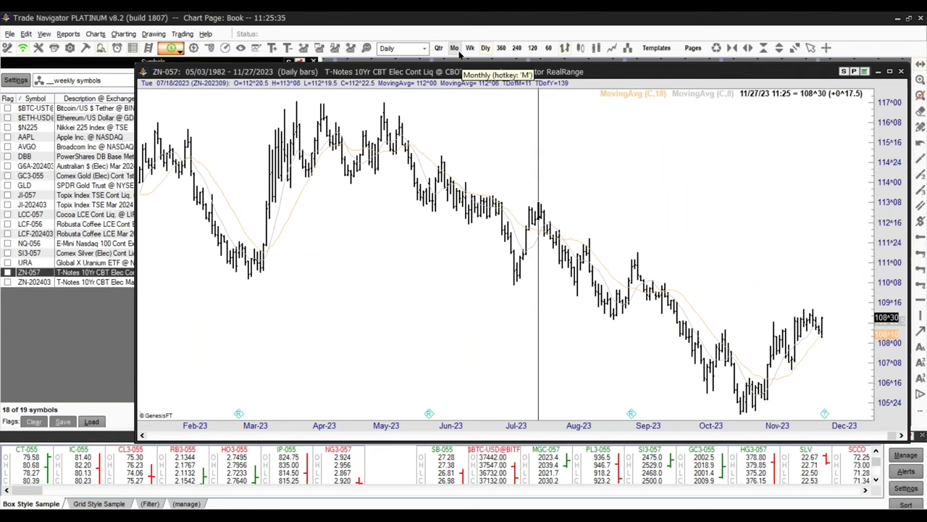
click(454, 48)
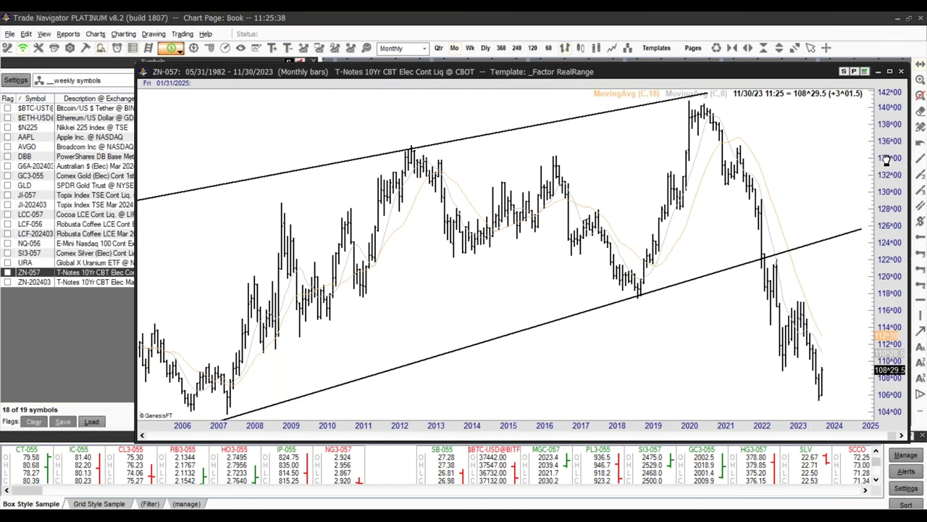
drag(885, 159, 887, 218)
drag(817, 334, 737, 309)
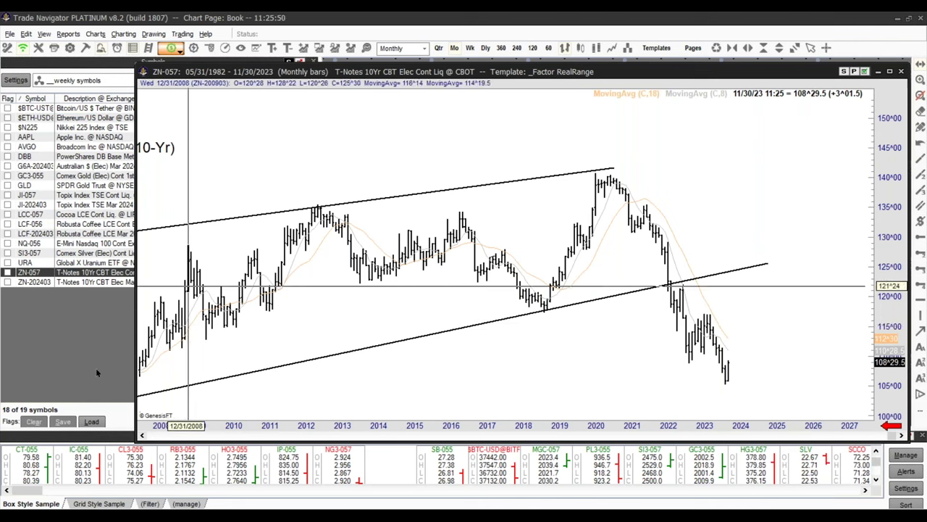
Step: Open the March 2024 10-year T-Notes chart (ZN-202403) on daily bars to examine the recent rising wedge
click(35, 282)
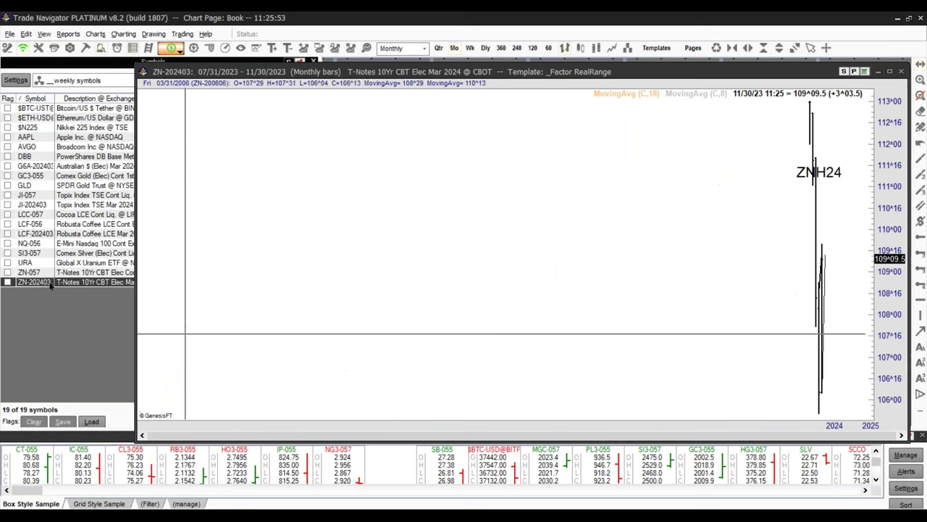
click(486, 48)
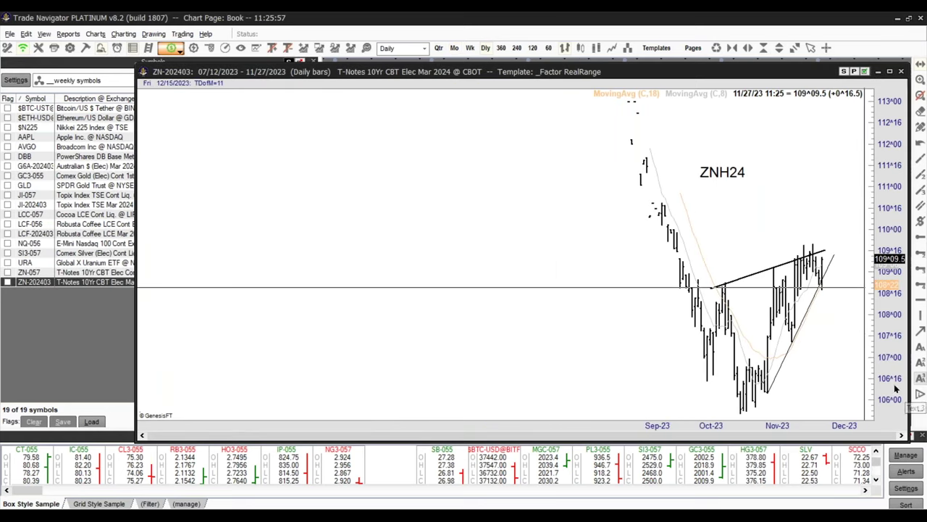
drag(884, 340, 886, 312)
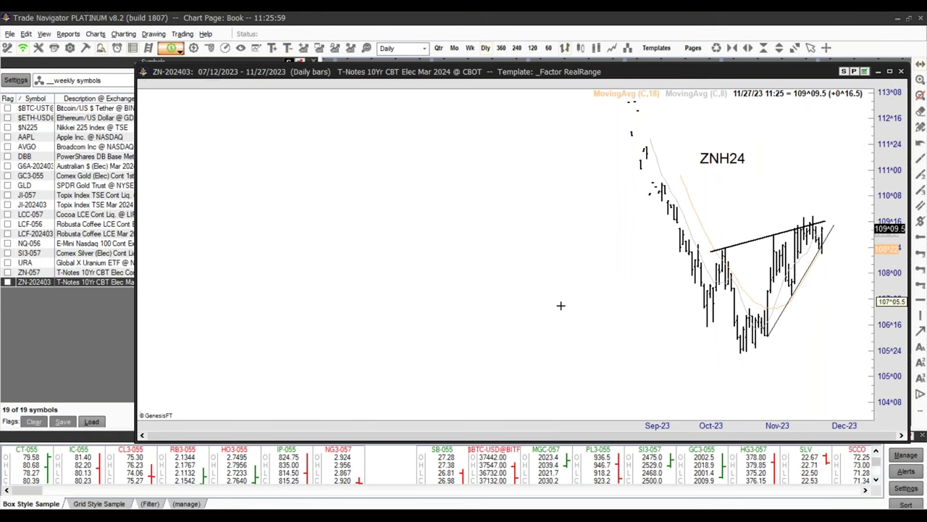
scroll(565, 331, right, 3)
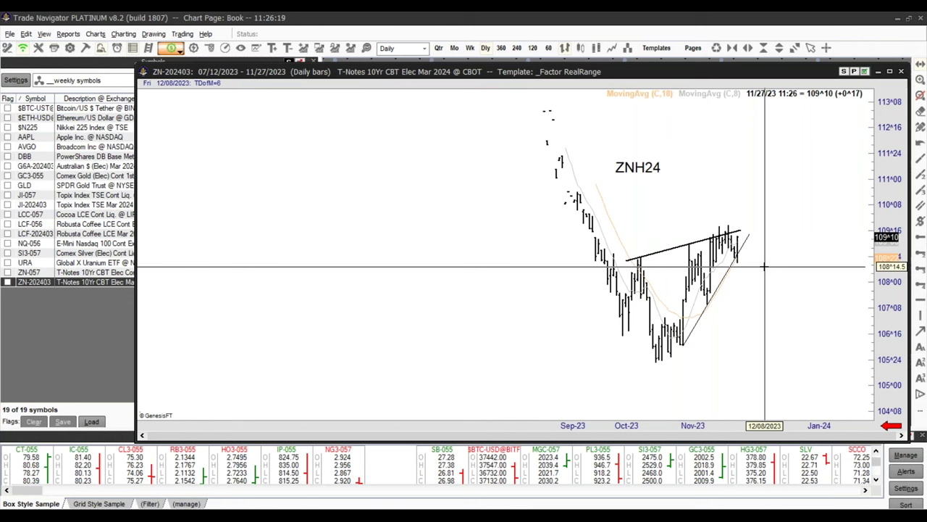
drag(886, 134, 886, 152)
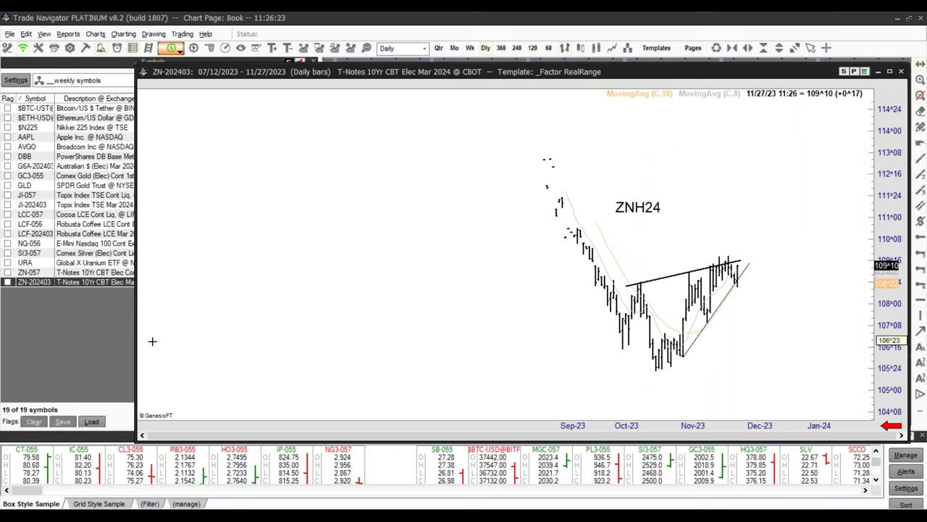
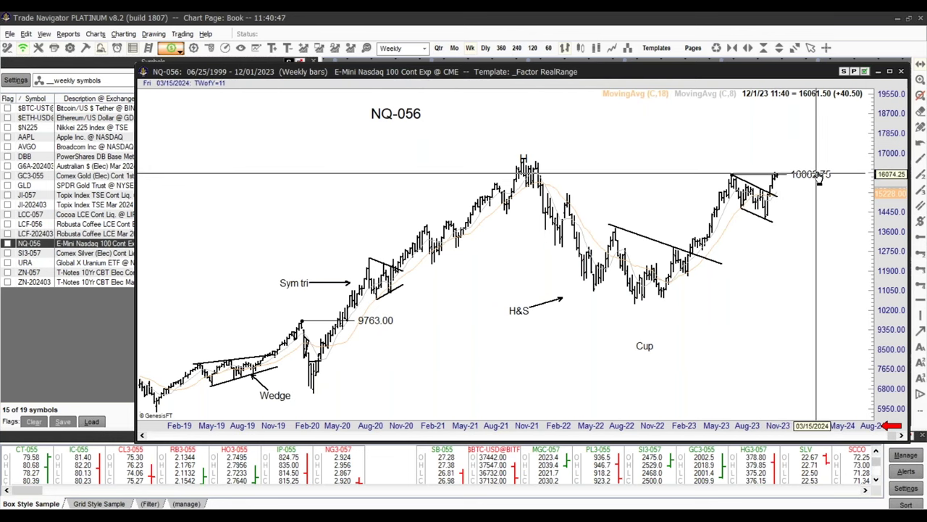
Step: Review the weekly Nasdaq 100 chart (NQ-056) and switch it to daily bars to examine the channel breakout near 16062.75
drag(819, 180, 819, 177)
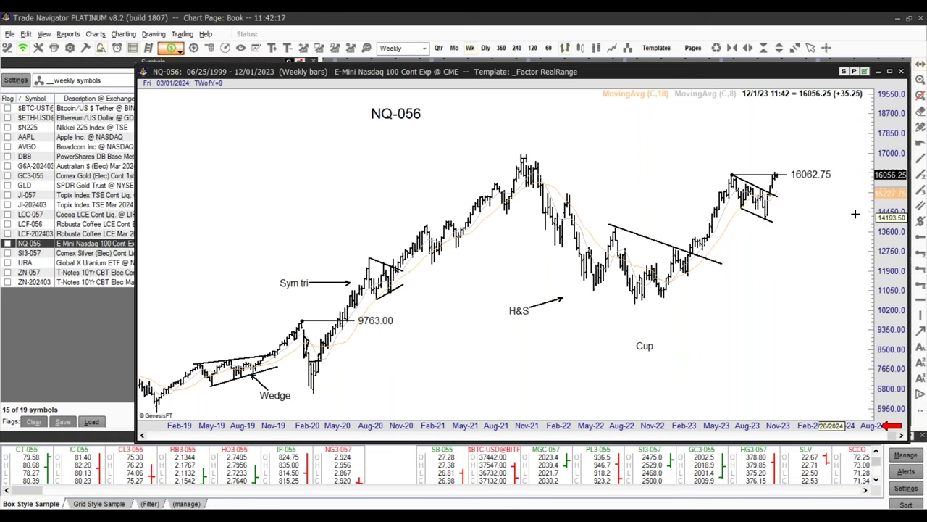
click(486, 49)
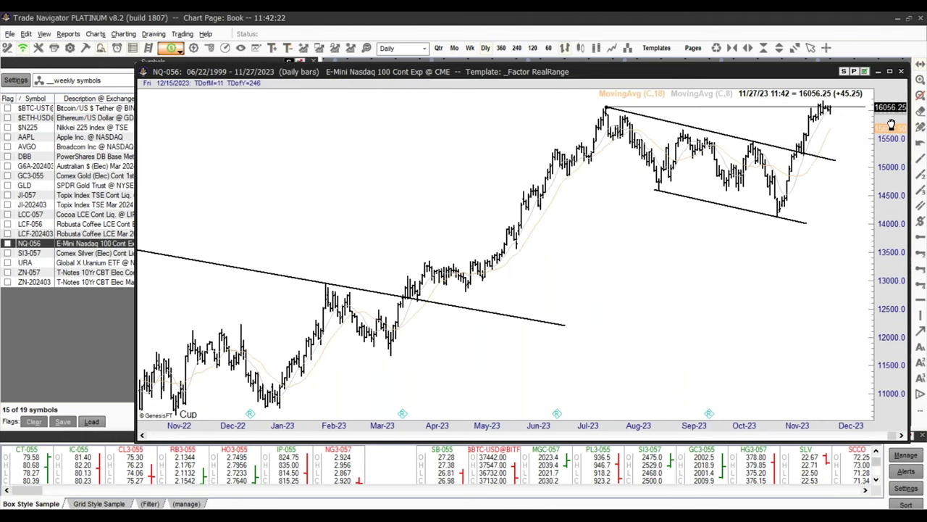
drag(895, 156, 897, 233)
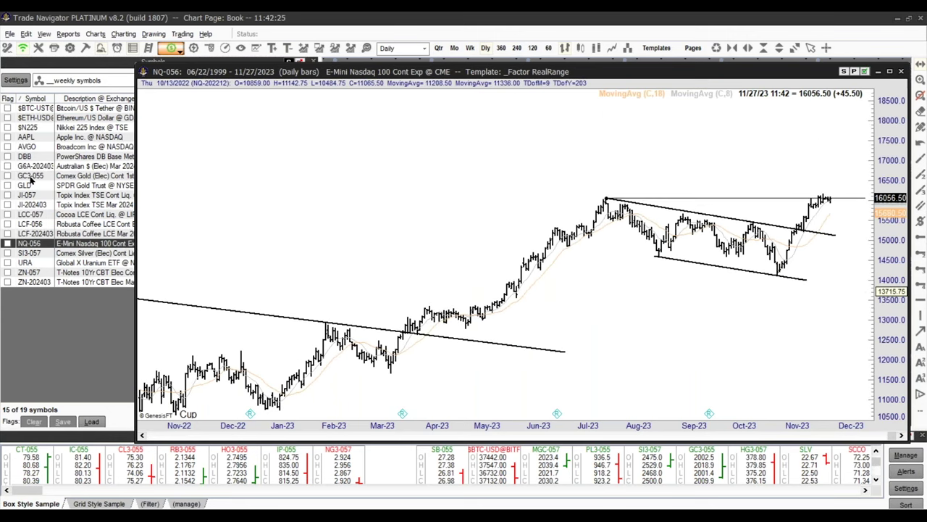
Step: Open the daily Nikkei 225 ($N225) chart and examine the broadening pattern beneath its horizontal boundary near 33772.77
click(41, 129)
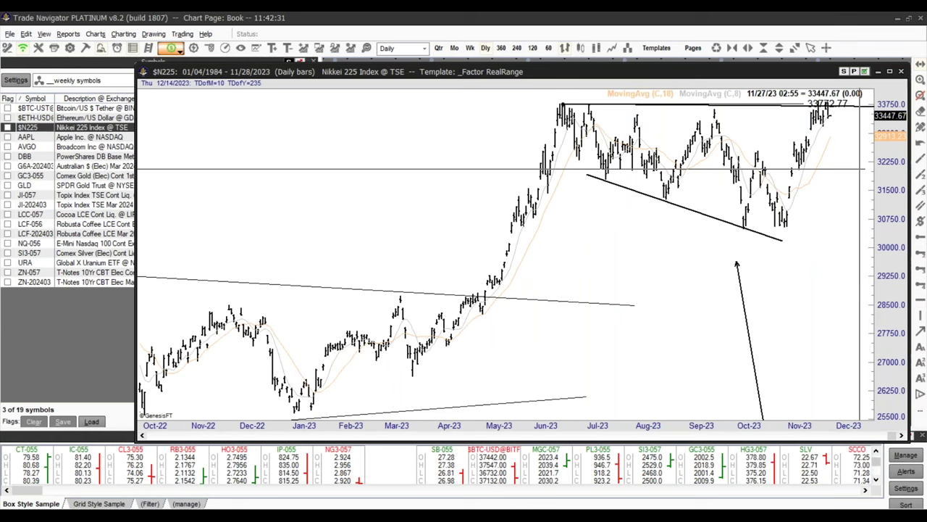
drag(893, 145, 893, 194)
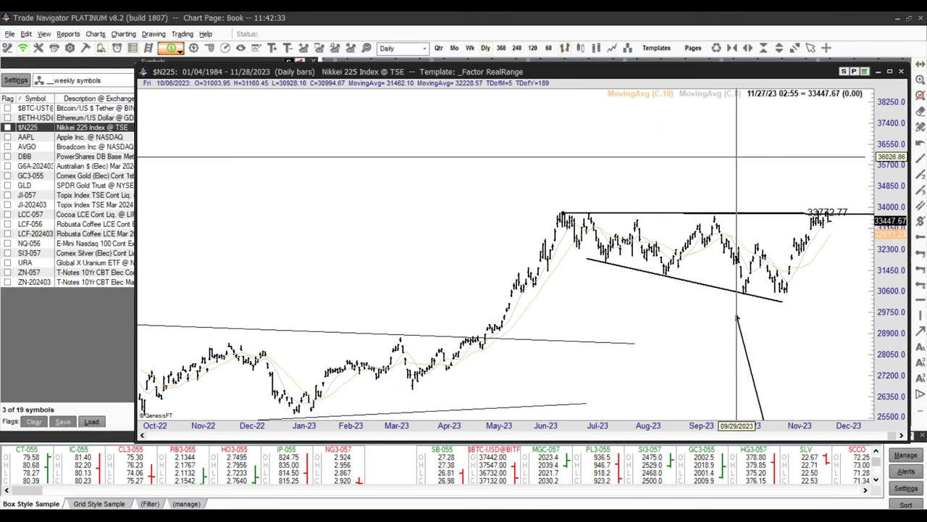
drag(739, 232, 572, 149)
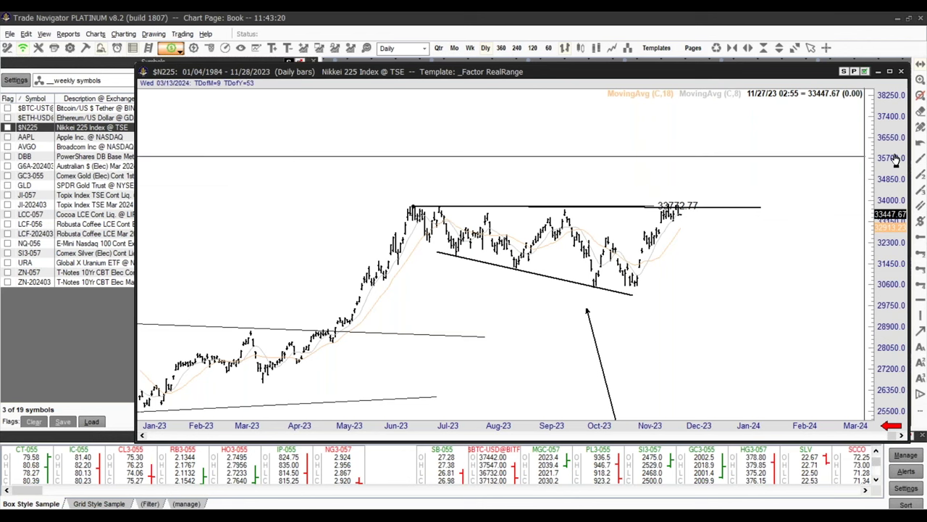
scroll(887, 159, down, 3)
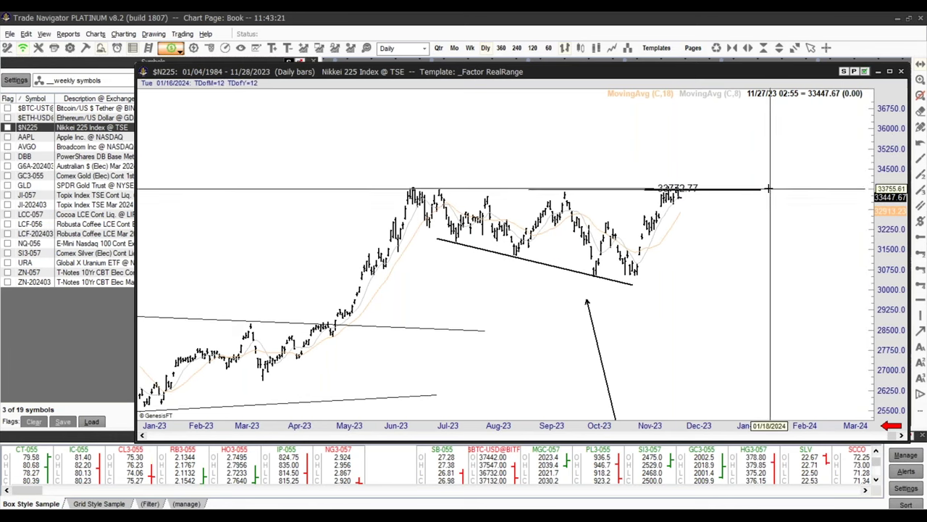
scroll(704, 244, down, 2)
scroll(688, 245, down, 3)
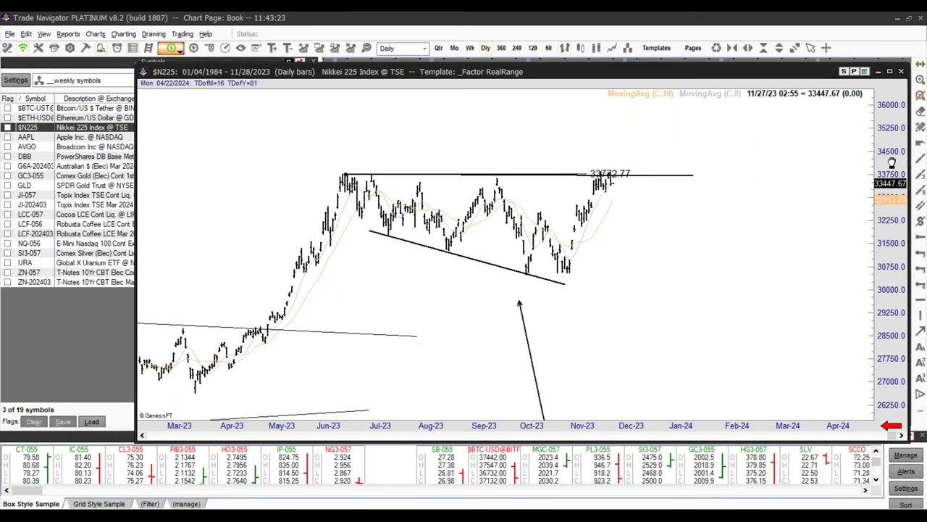
scroll(753, 285, down, 2)
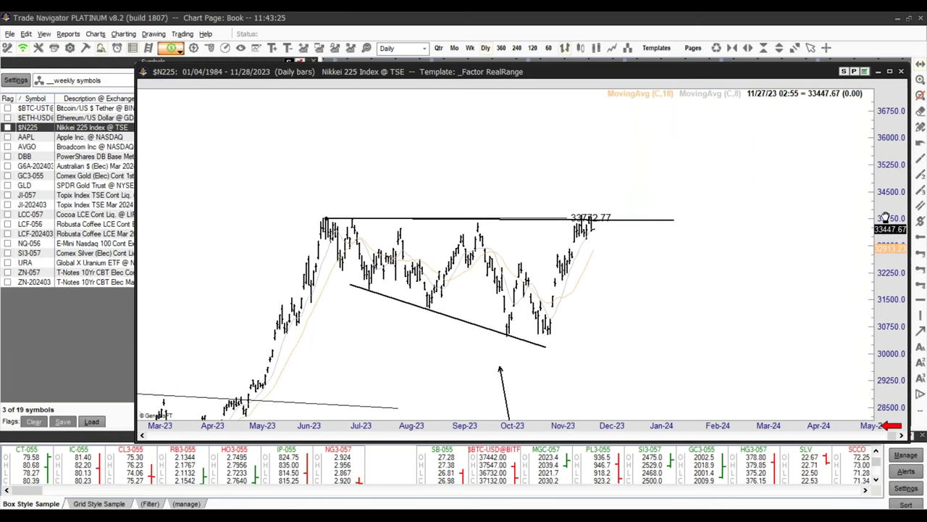
scroll(716, 269, down, 3)
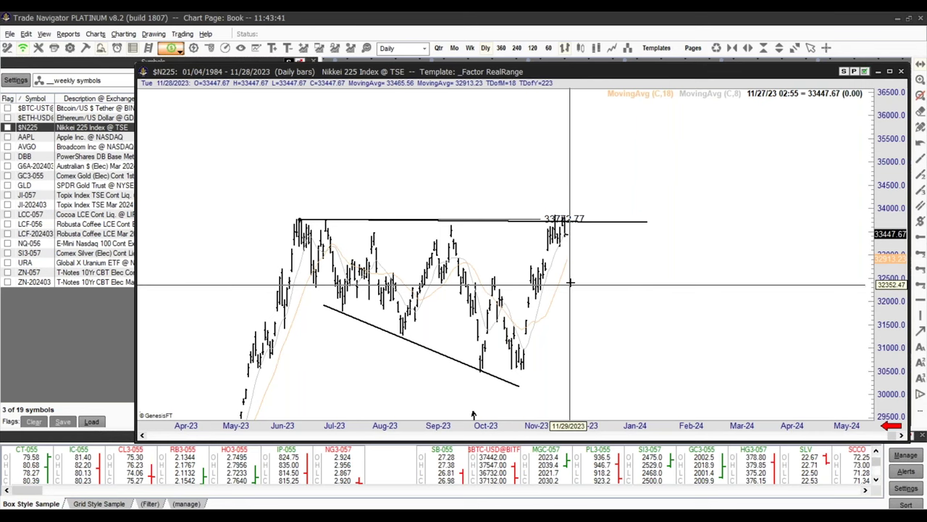
Step: Mark the latest Nikkei bar's low at 33397.04 in black and the nearby prior low at 33182.99 in red
click(922, 253)
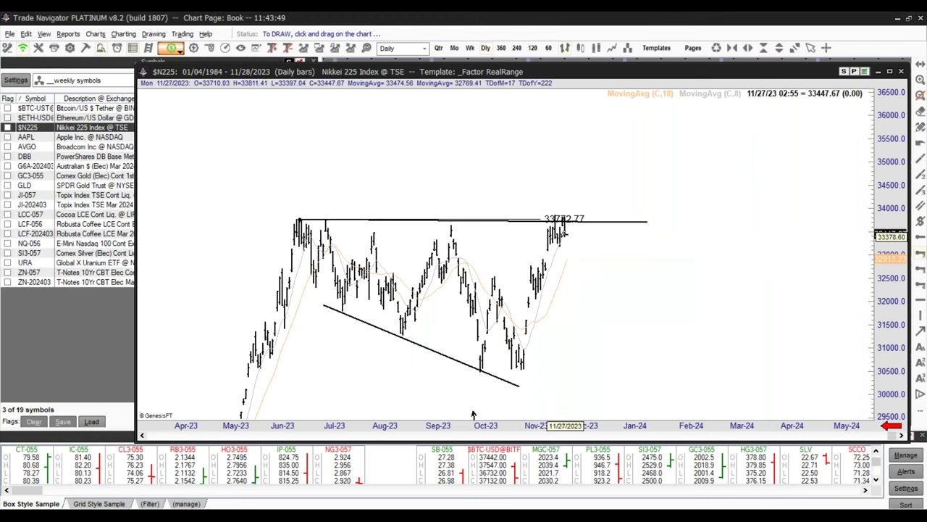
drag(565, 234, 638, 236)
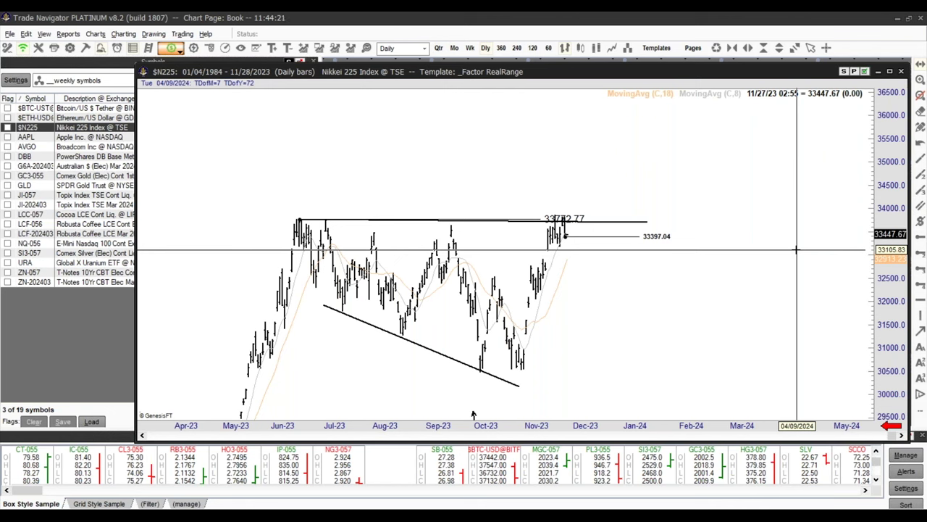
click(921, 268)
drag(560, 246, 602, 246)
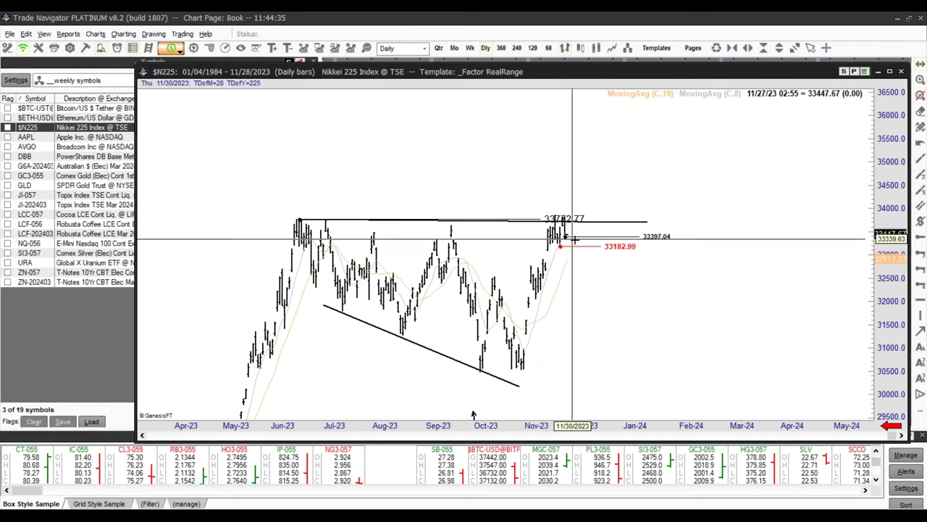
drag(890, 134, 884, 305)
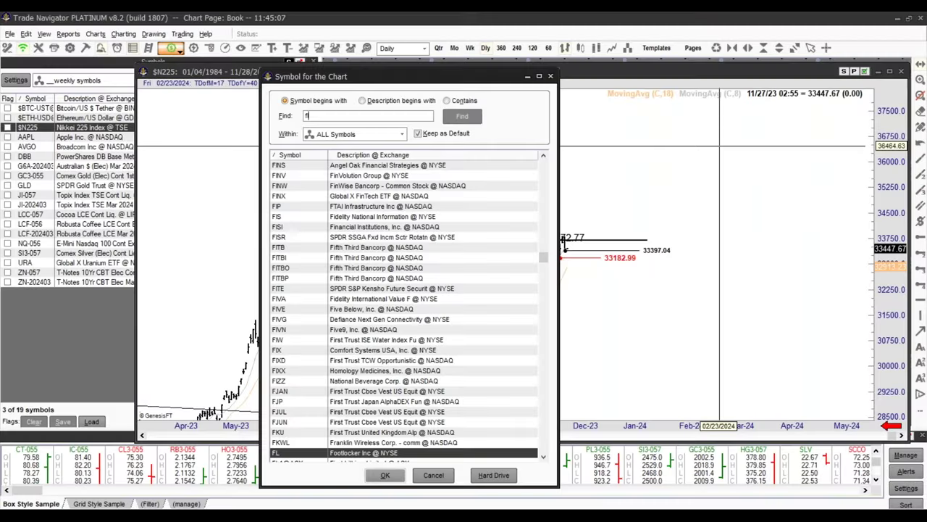
Step: Open the Fluor Corporation (FLR) chart and switch it to weekly bars to examine the rising channel from the 2020 low
text(LR)
key(Return)
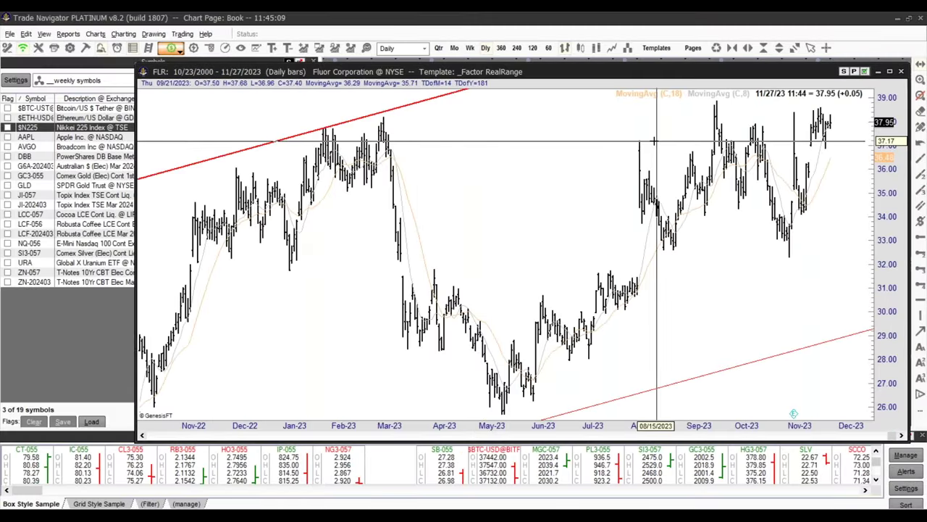
click(473, 49)
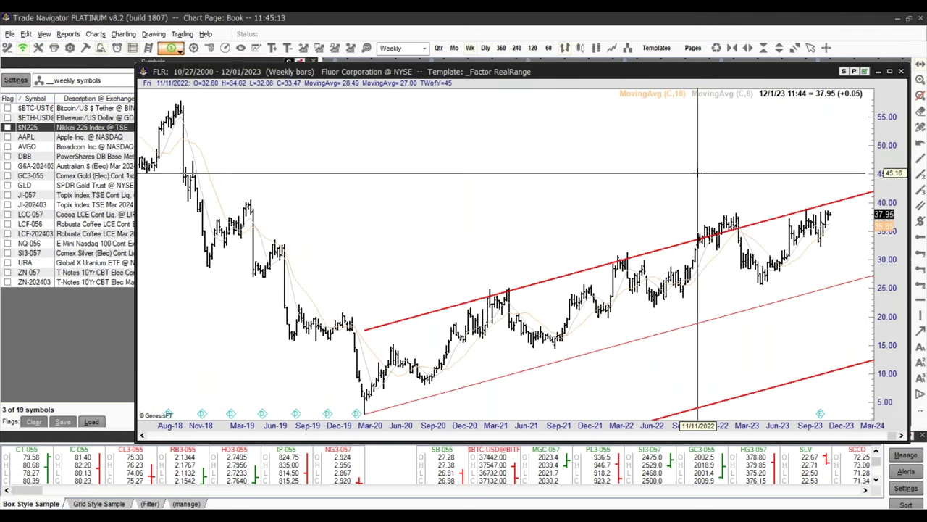
drag(642, 181, 613, 184)
scroll(613, 184, down, 3)
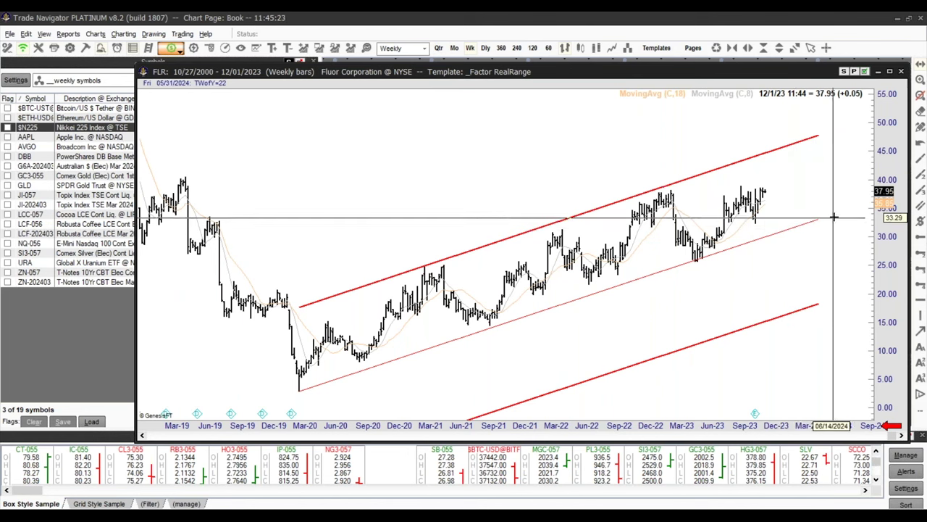
Step: Fine-tune the end of the rising channel on the weekly FLR chart and mark the mid-2023 low at 25.69
drag(822, 218, 821, 220)
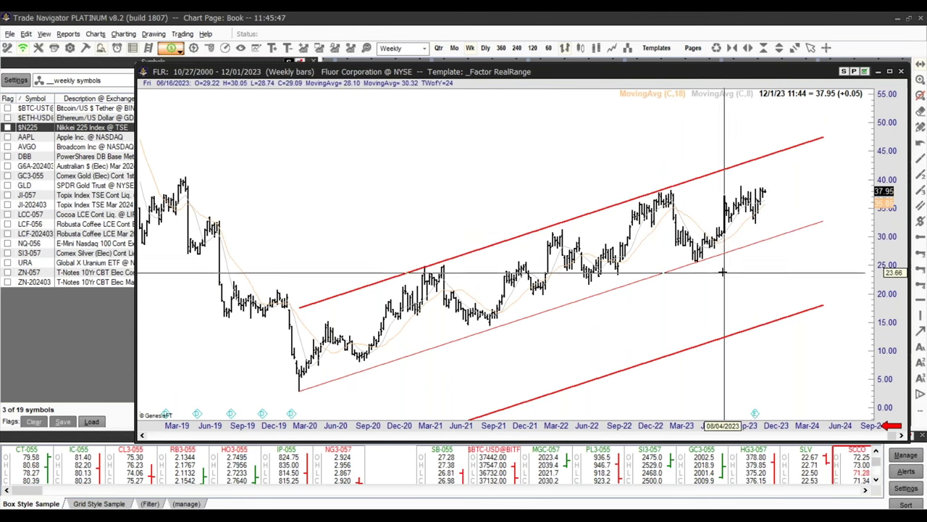
click(921, 255)
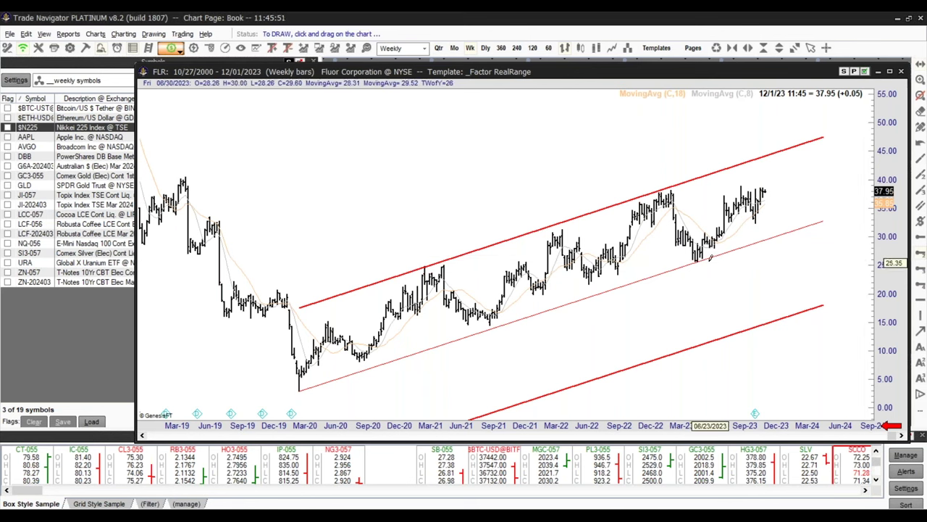
drag(697, 259, 773, 259)
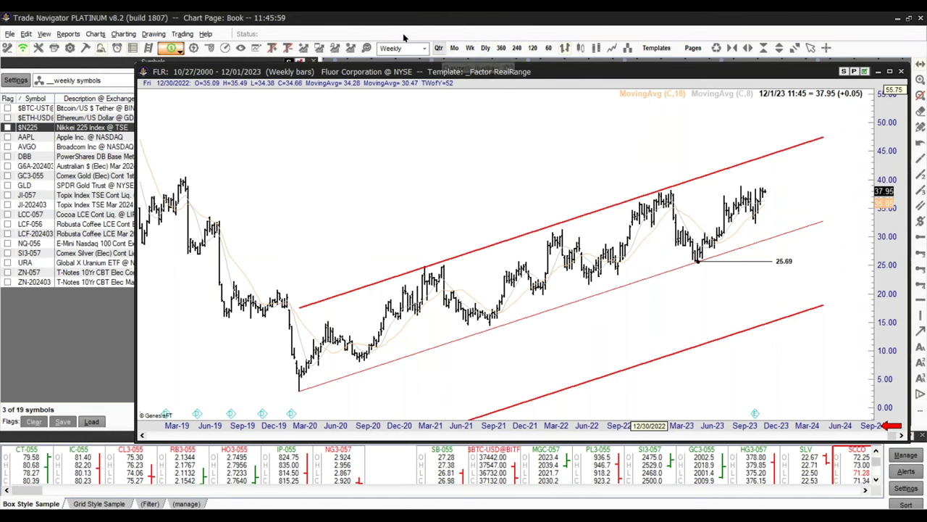
Step: Switch the FLR chart to monthly bars to examine the rising channel against the price history since 2001
click(455, 48)
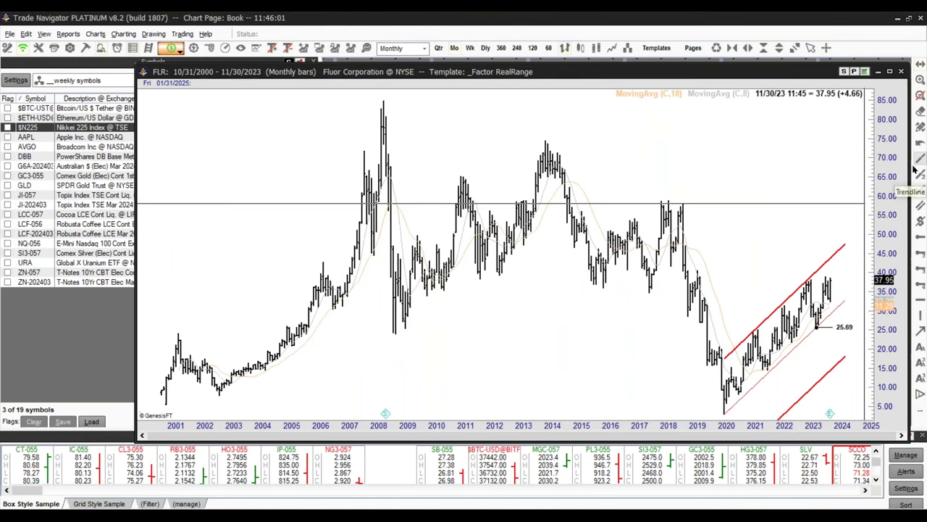
drag(893, 375, 894, 345)
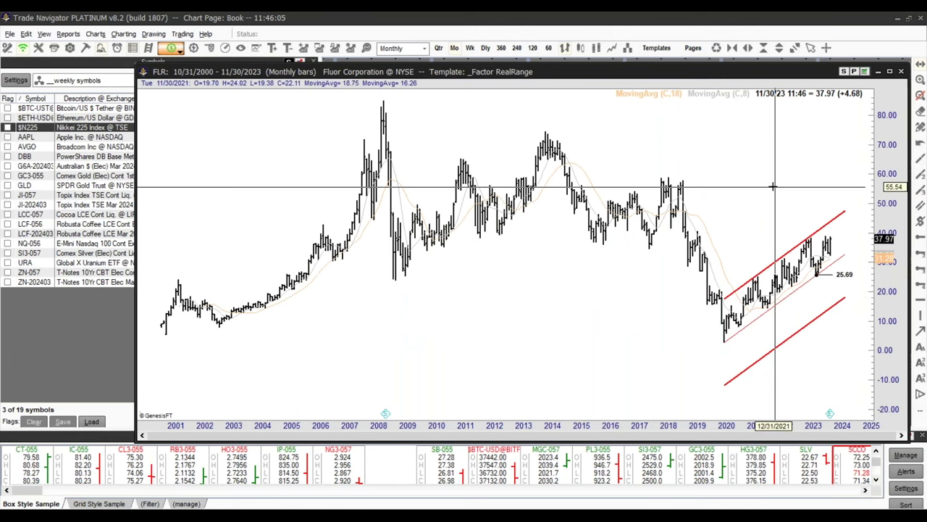
drag(773, 211, 696, 208)
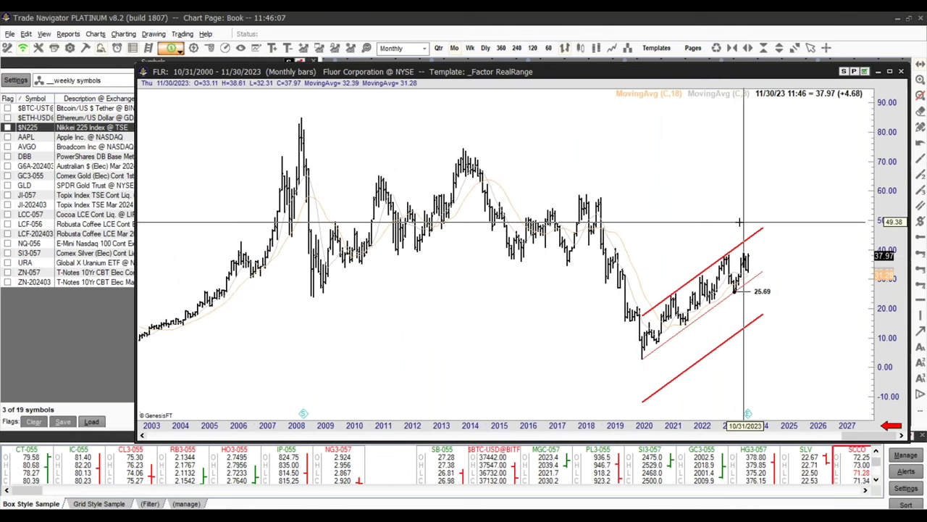
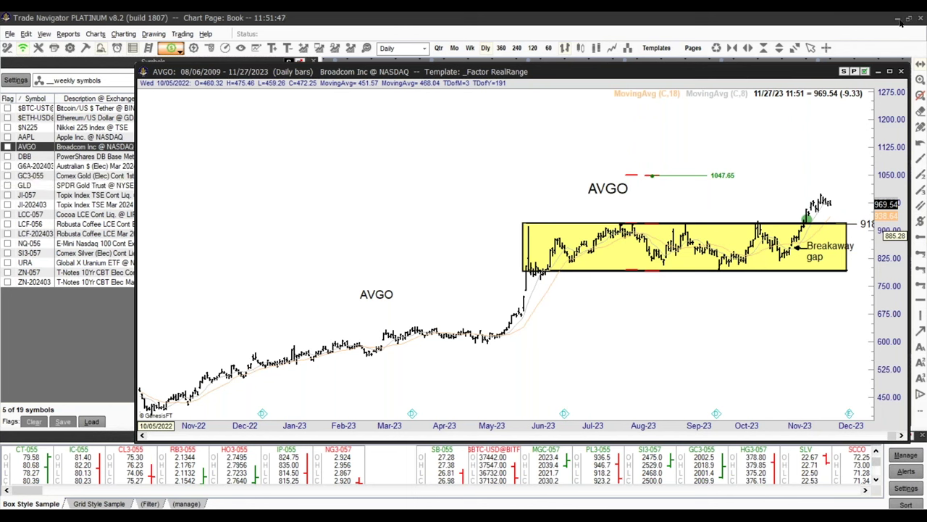
Step: Examine the daily Broadcom (AVGO) chart's breakout from the yellow rectangle, its breakaway gap and the 1047.65 target
click(750, 49)
click(750, 49)
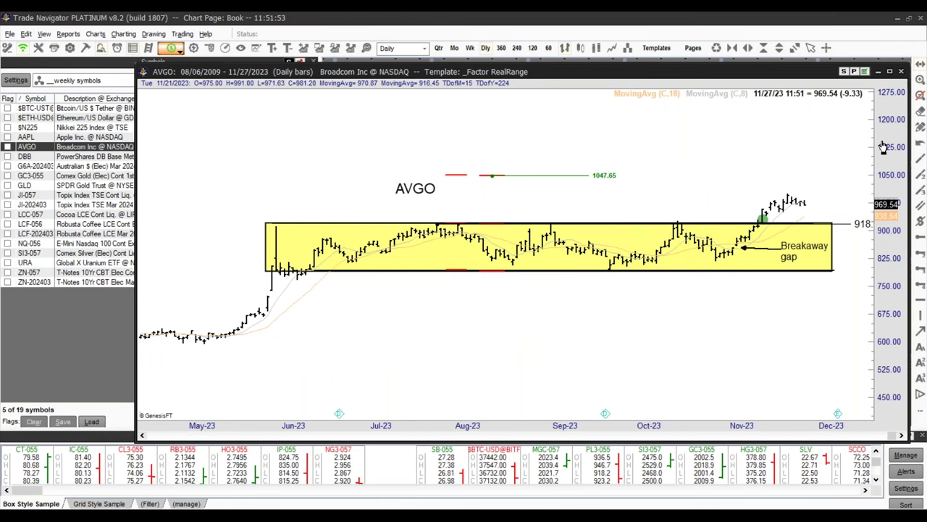
drag(886, 170, 886, 190)
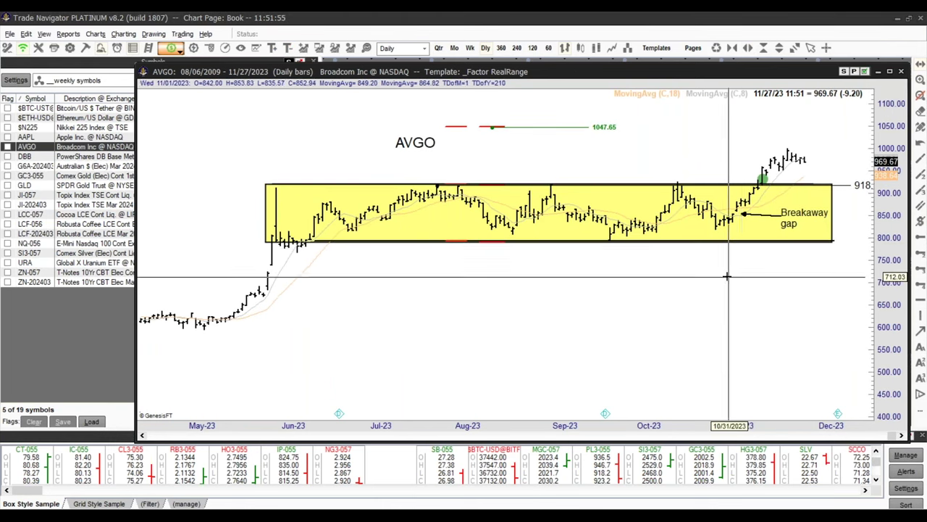
drag(725, 327, 679, 326)
drag(886, 154, 891, 168)
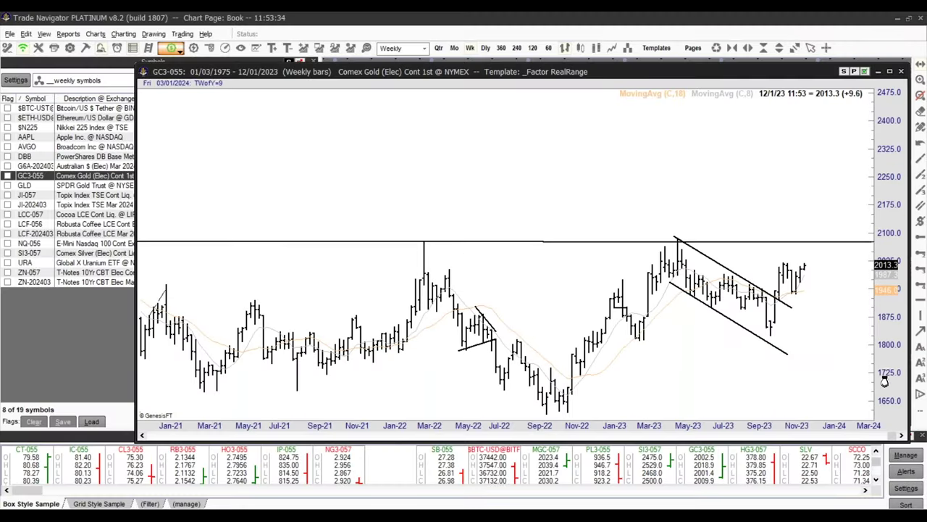
Step: Examine several years of the weekly Comex Gold chart (GC3-055), from the 2020 high to the 2023 falling channel
drag(886, 376, 891, 282)
click(734, 48)
click(734, 48)
click(733, 48)
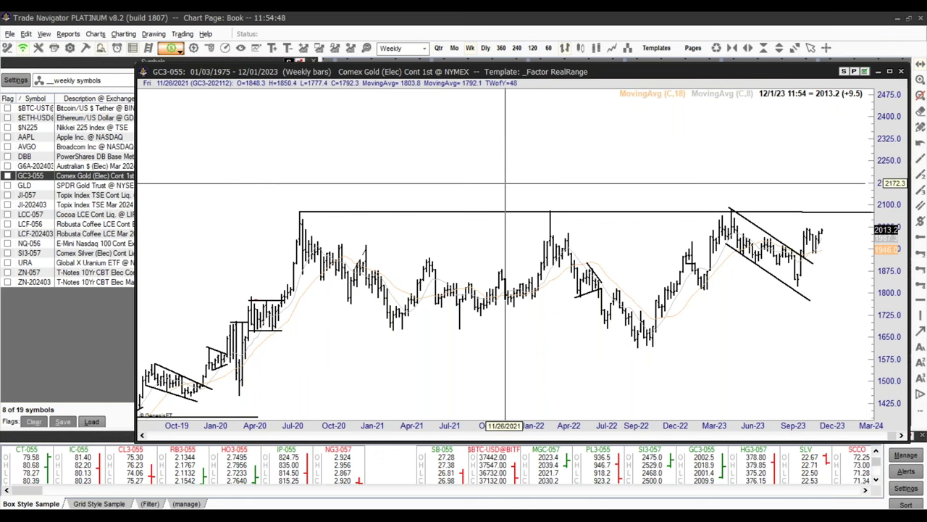
scroll(485, 182, down, 3)
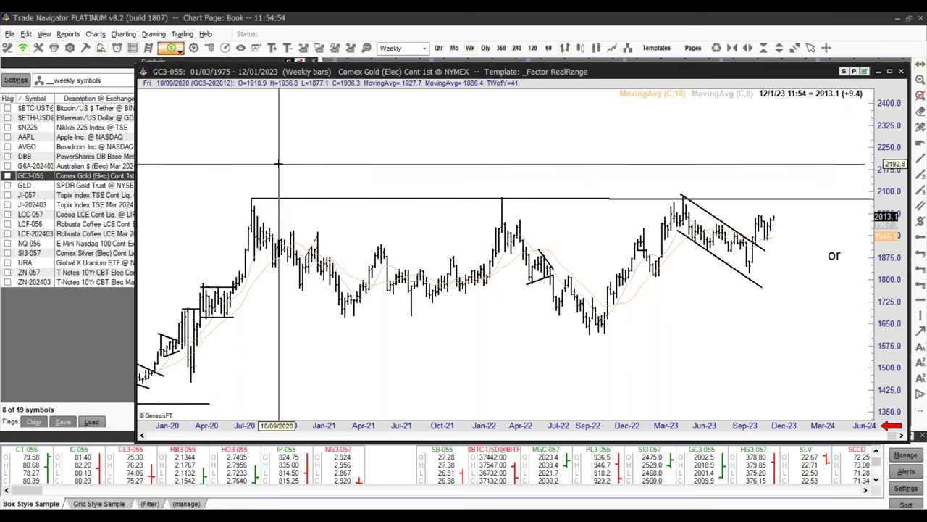
mouse_move(288, 161)
mouse_down()
mouse_move(342, 170)
mouse_move(336, 165)
mouse_up()
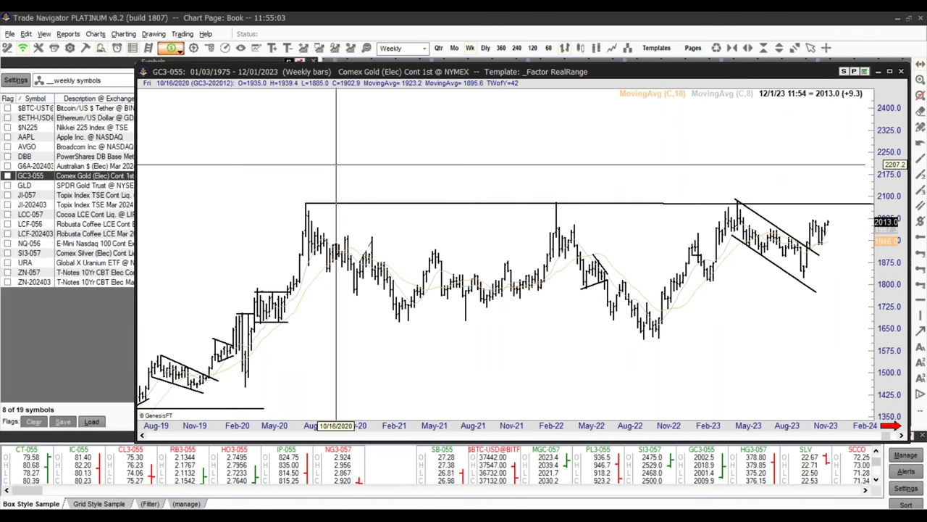